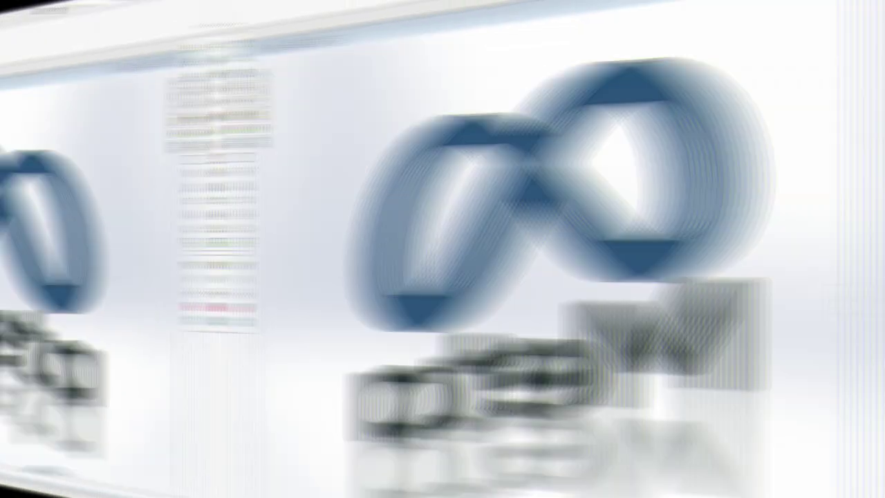
Step: Activate the Tesla Logo.SLDPRT and Meta logo.SLDPRT windows in turn, then close both parts
click(311, 287)
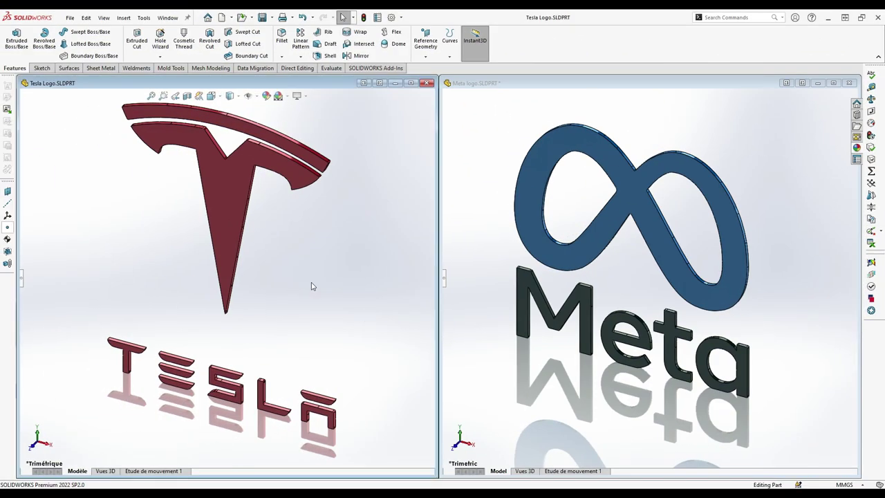
click(496, 133)
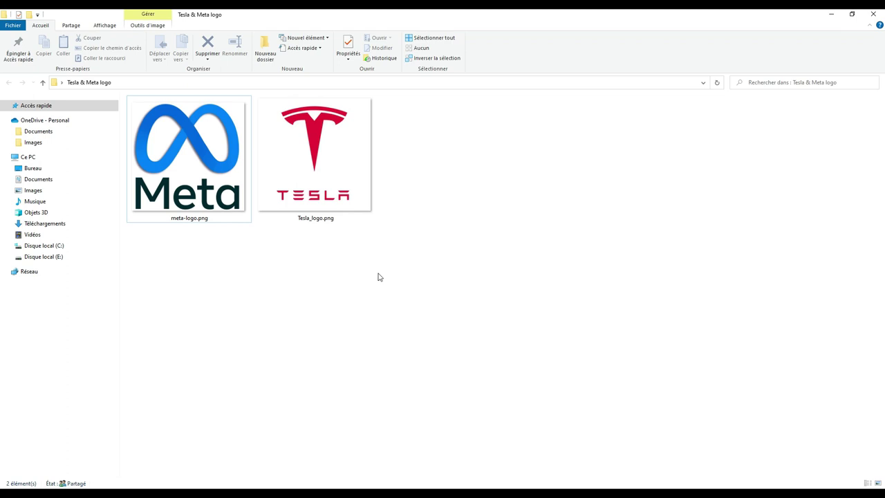
click(377, 274)
right_click(198, 183)
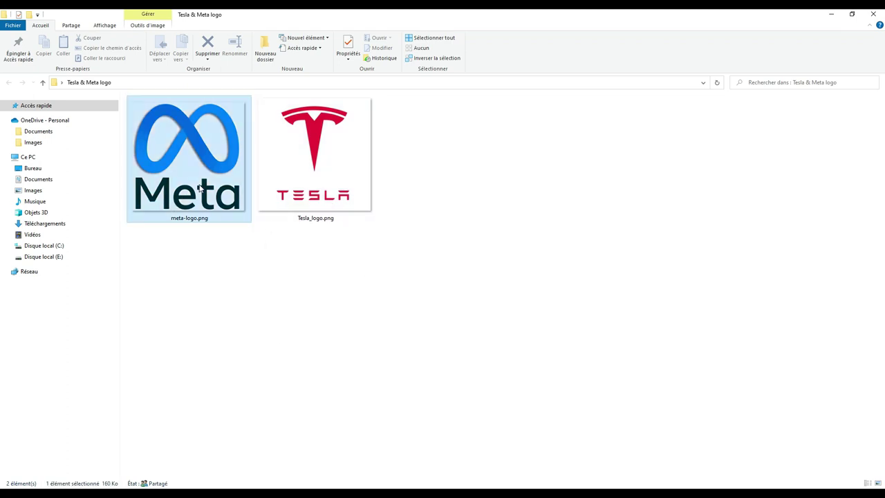
click(253, 469)
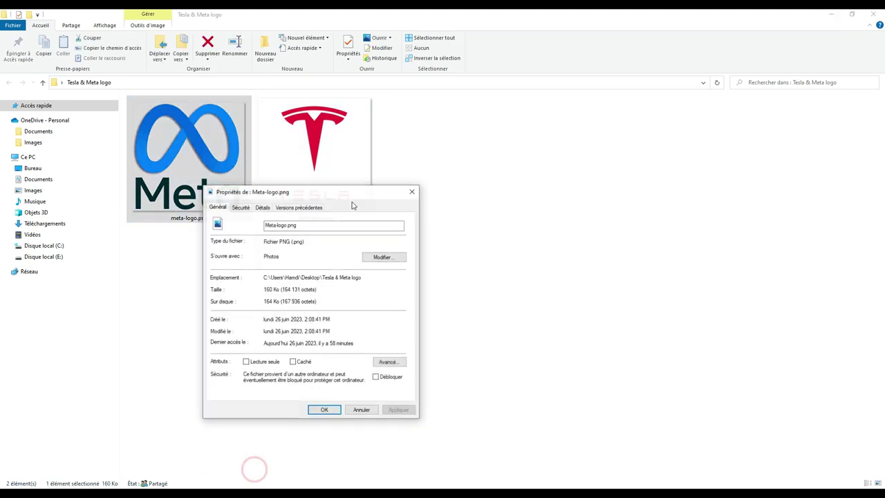
click(263, 208)
click(267, 272)
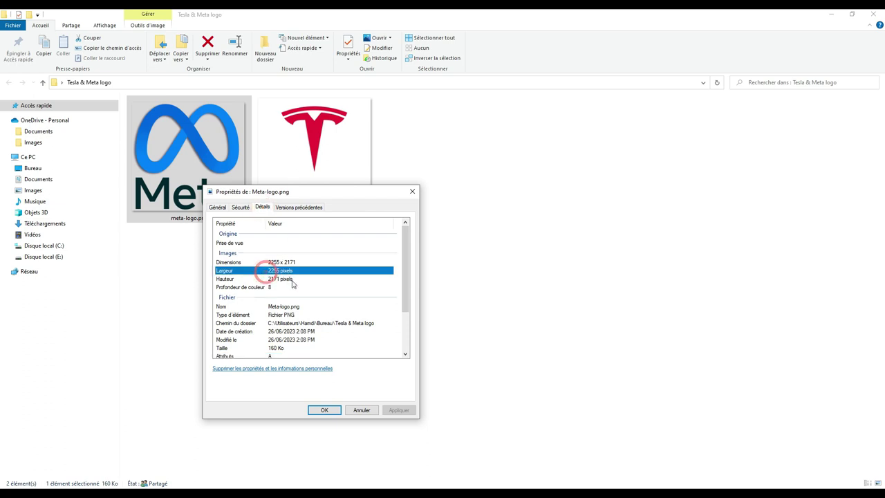
click(276, 279)
click(360, 410)
right_click(312, 145)
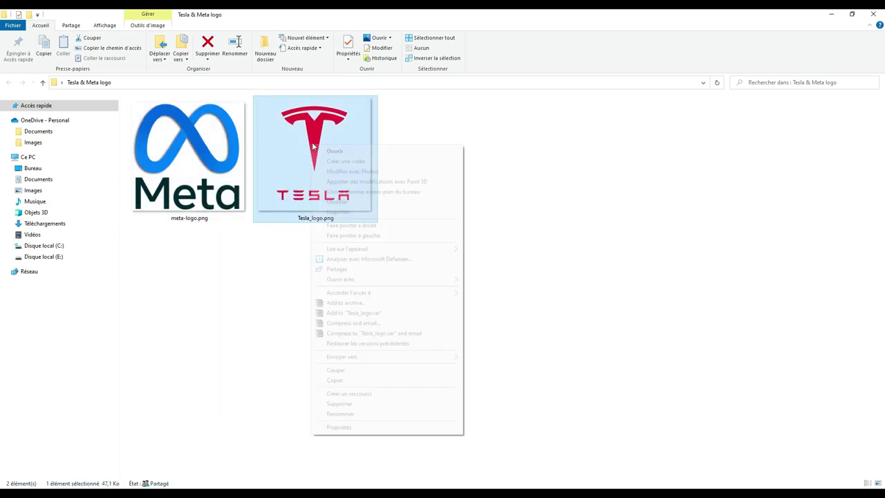
click(364, 427)
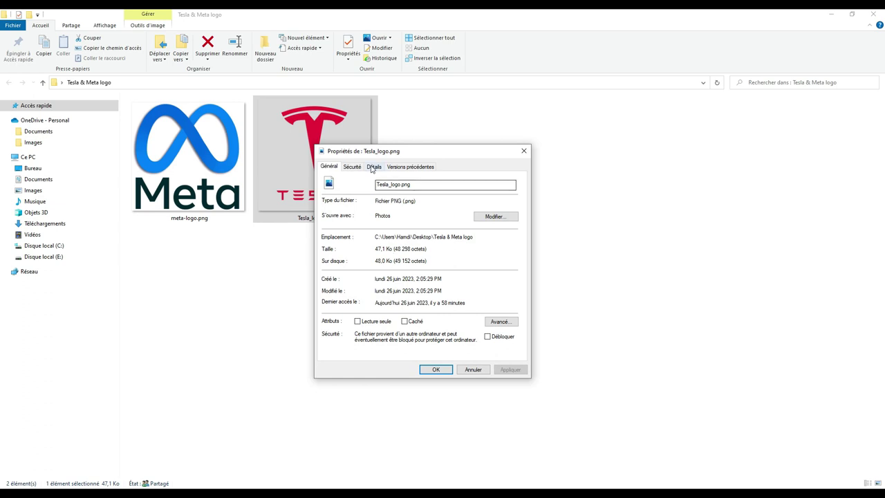
click(373, 167)
click(391, 230)
click(392, 238)
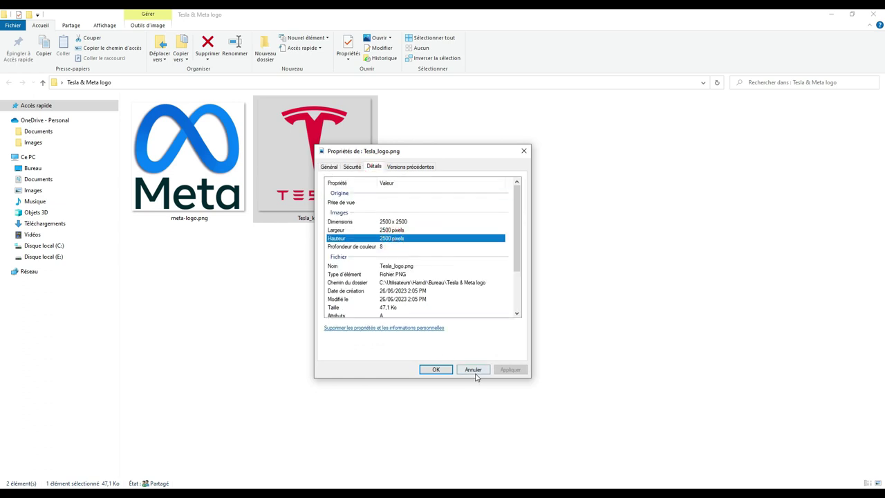
click(473, 369)
click(334, 331)
right_click(301, 286)
click(332, 323)
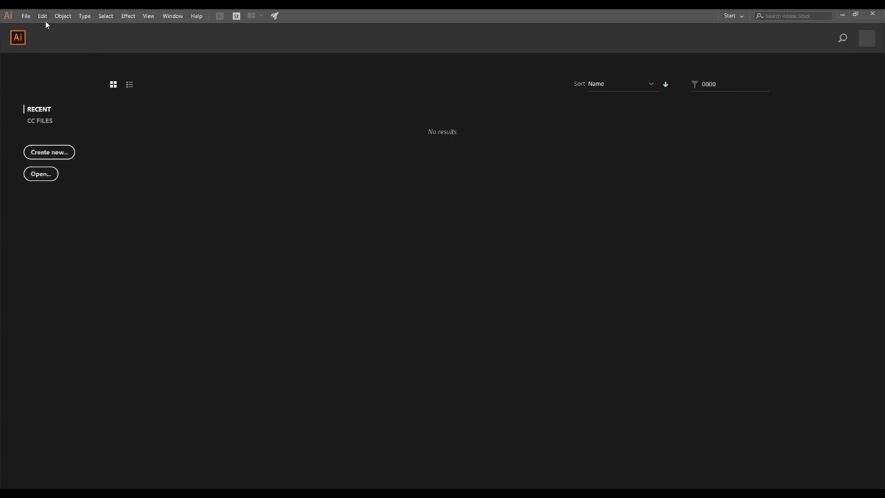
Step: Open Meta-logo.png in Illustrator and apply Image Trace to the logo
click(26, 15)
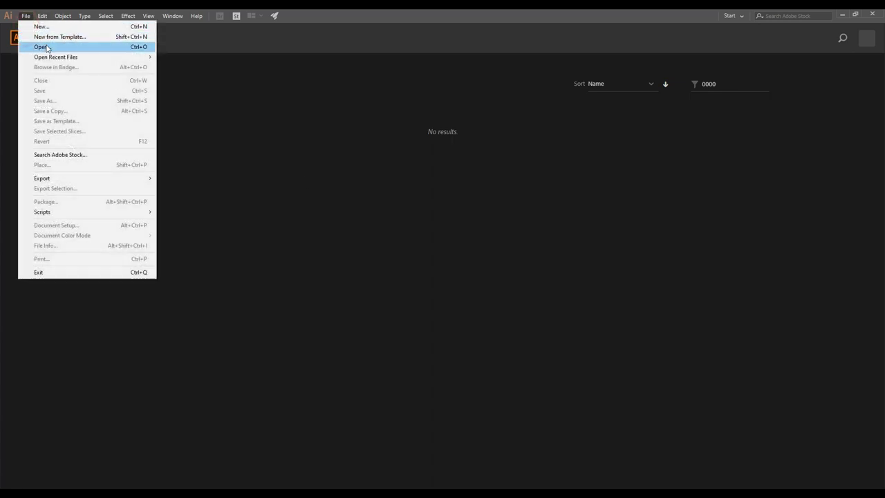
click(48, 46)
click(666, 236)
click(437, 267)
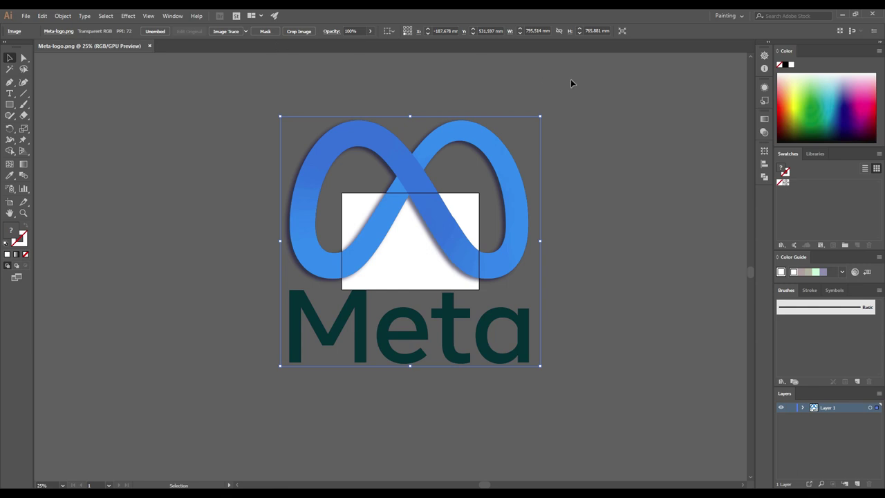
click(232, 32)
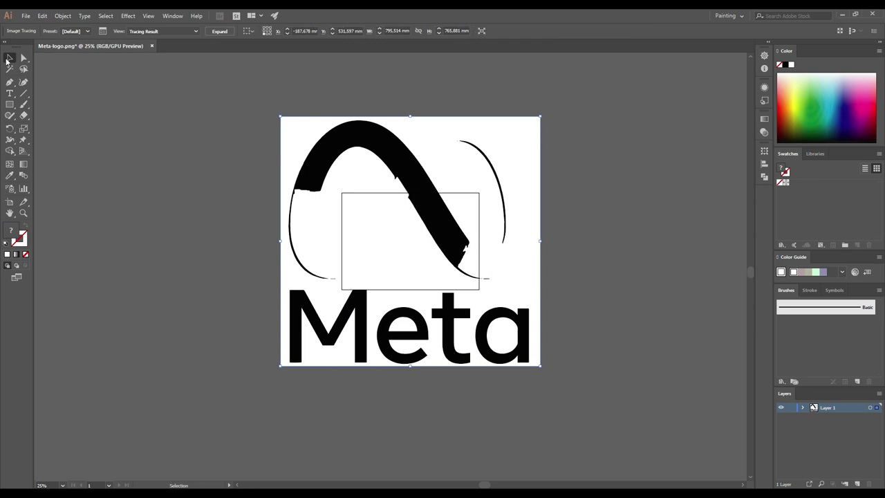
click(376, 294)
Step: Undo the trace and drag the Meta logo up and to the left
key(ctrl+z)
click(396, 77)
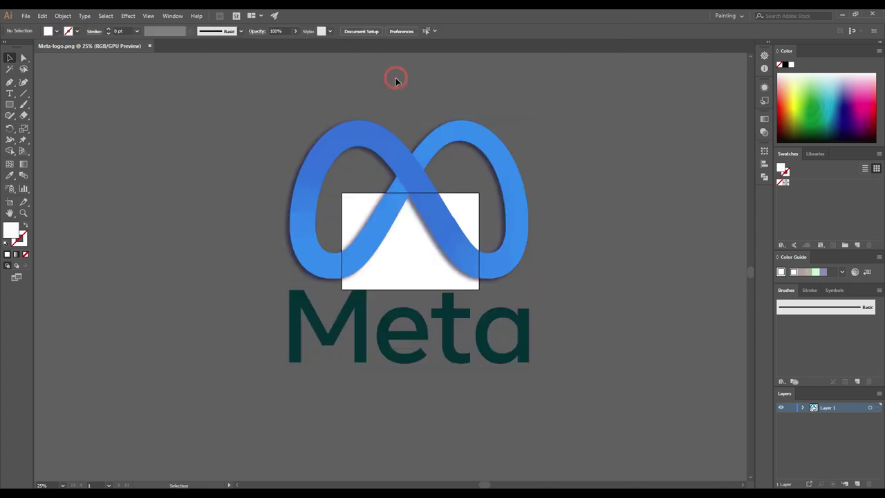
click(410, 179)
drag(416, 266, 323, 249)
click(476, 259)
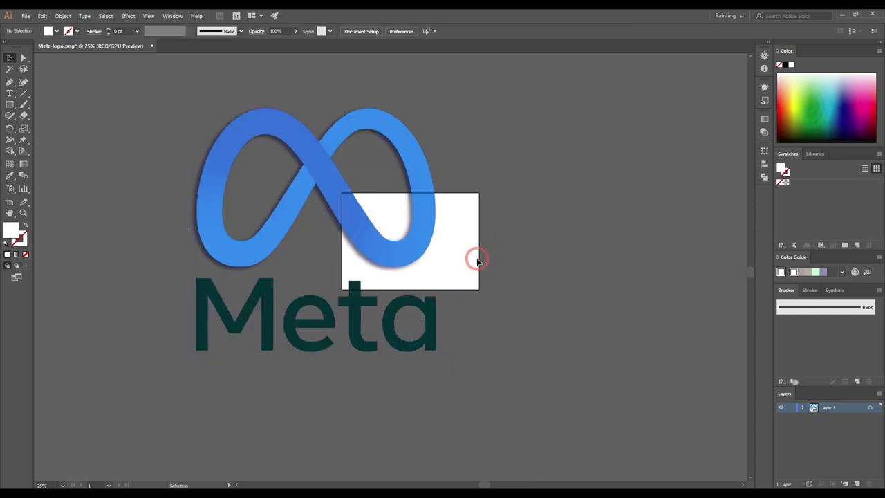
click(730, 15)
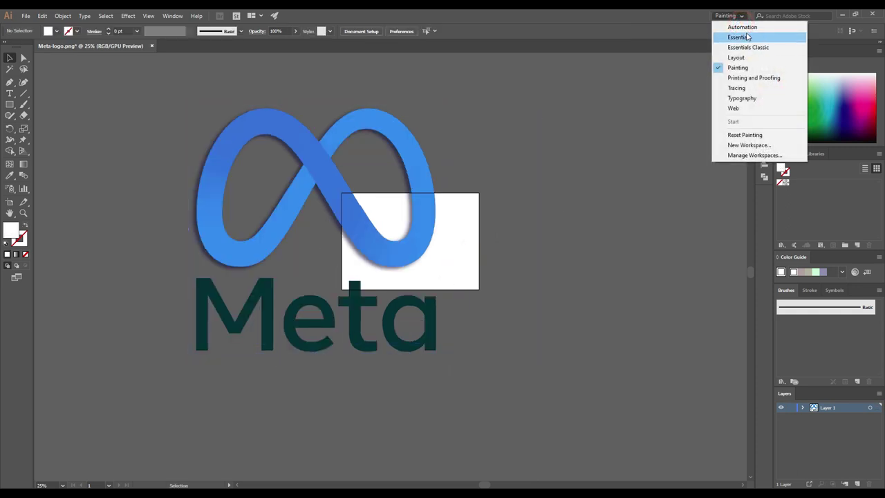
Step: Drag Artboard 1's edges around the Meta logo to about 980.72 × 914.4 mm
click(747, 37)
click(833, 102)
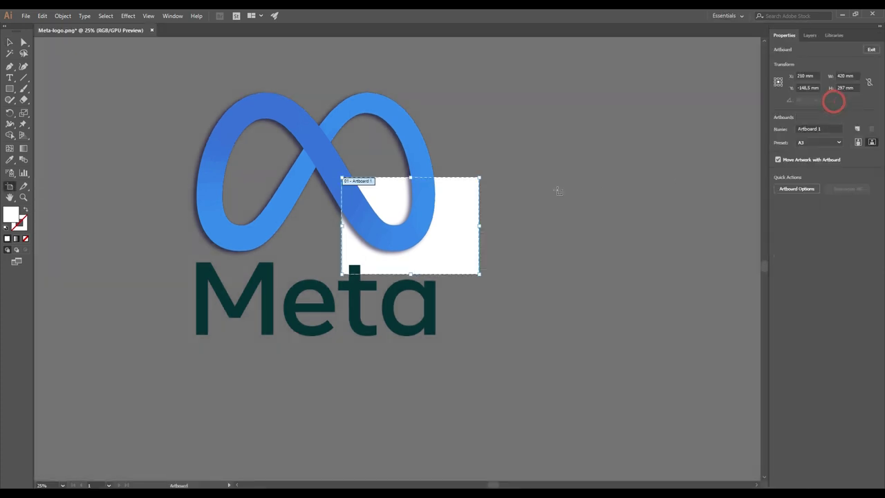
drag(479, 177, 614, 75)
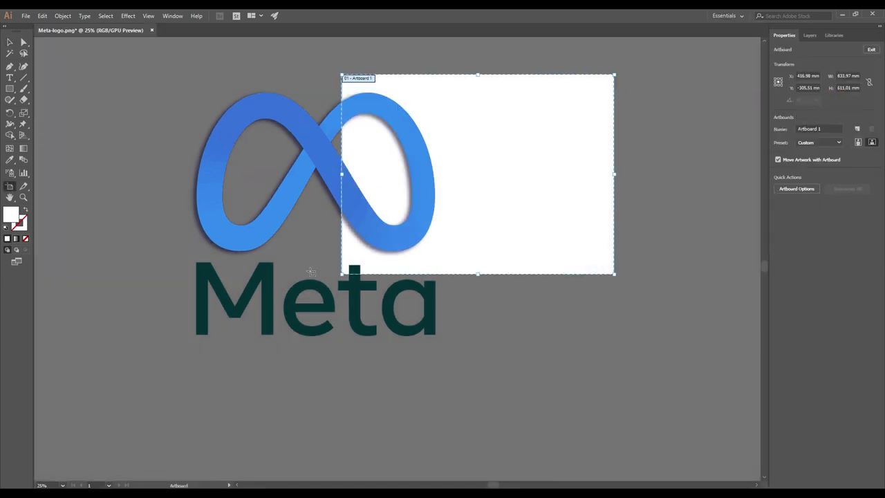
drag(341, 274, 162, 374)
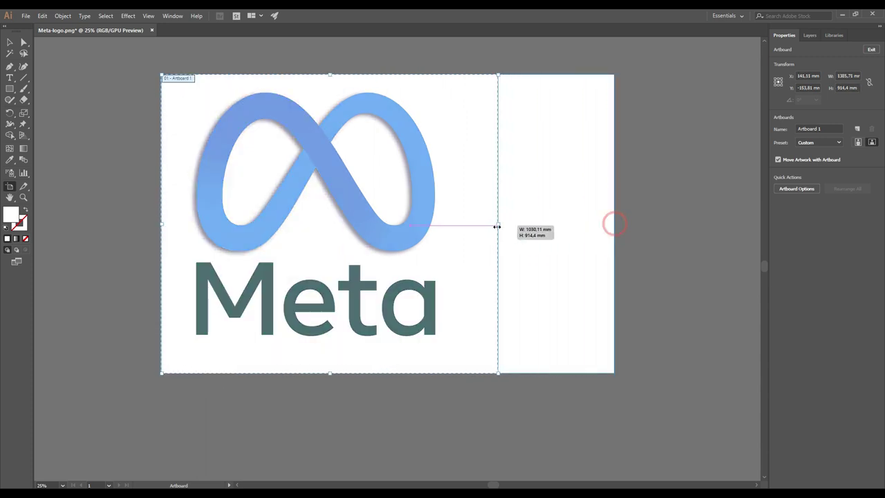
drag(616, 225, 482, 224)
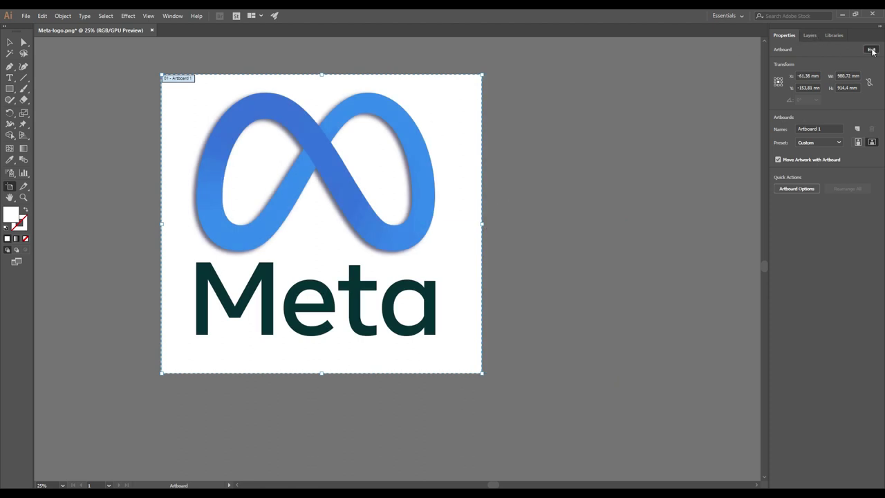
click(871, 49)
click(728, 15)
click(738, 67)
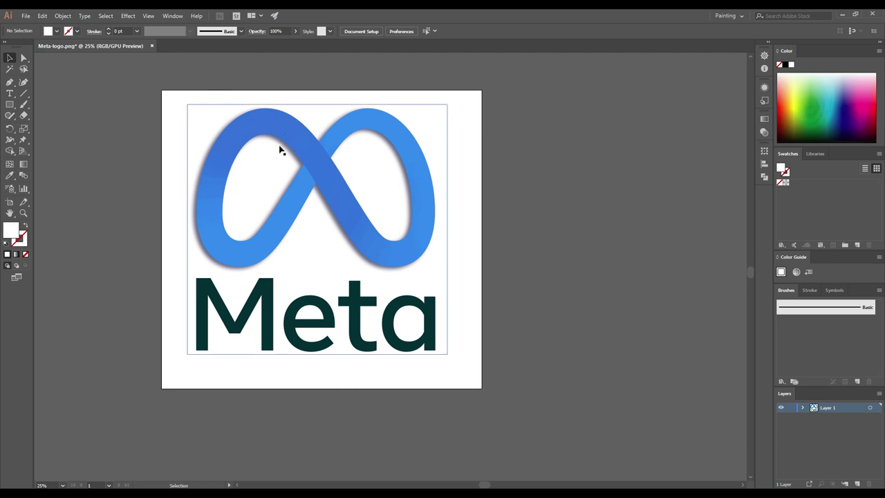
Step: Trace the Meta logo with the 3 Colors preset and expand it into editable vector shapes
click(288, 141)
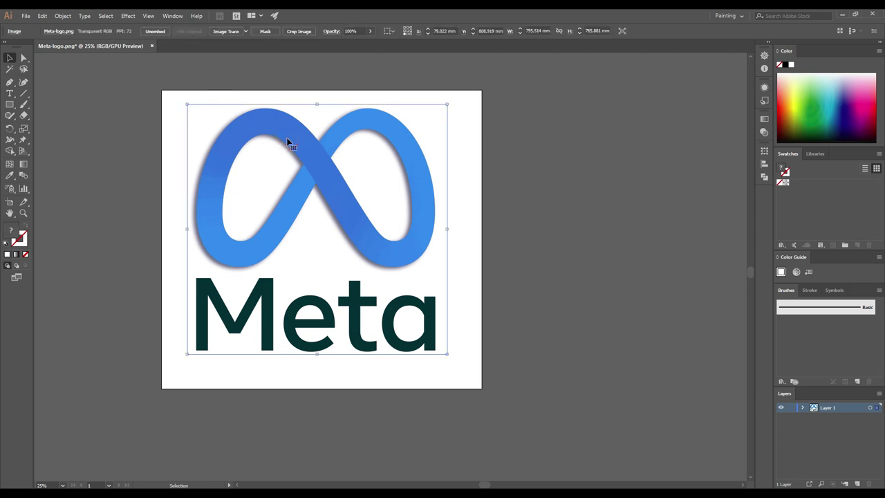
click(245, 32)
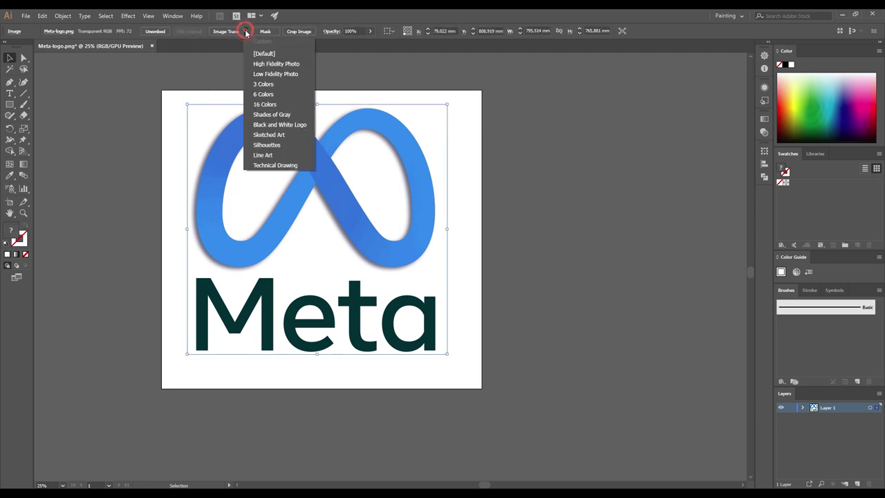
click(273, 85)
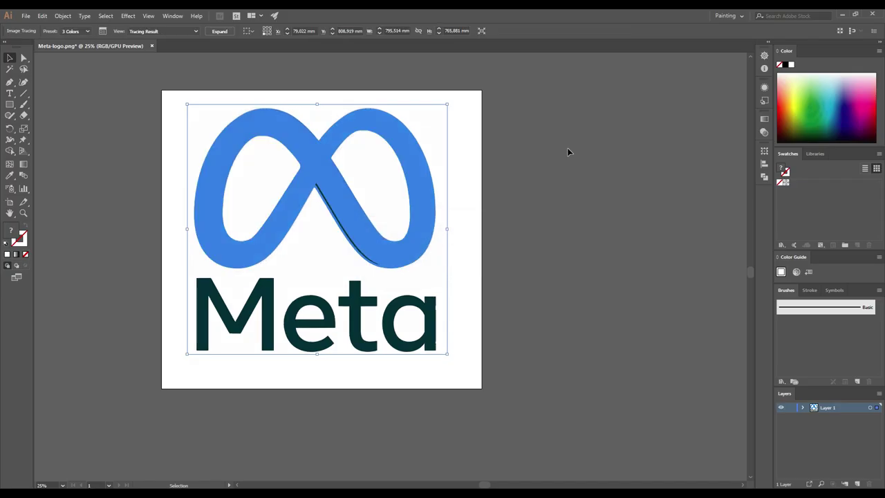
click(219, 31)
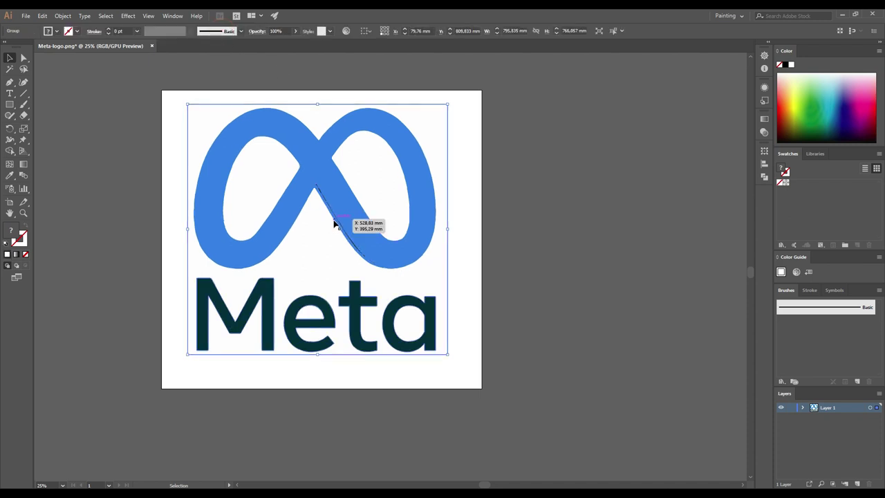
click(539, 267)
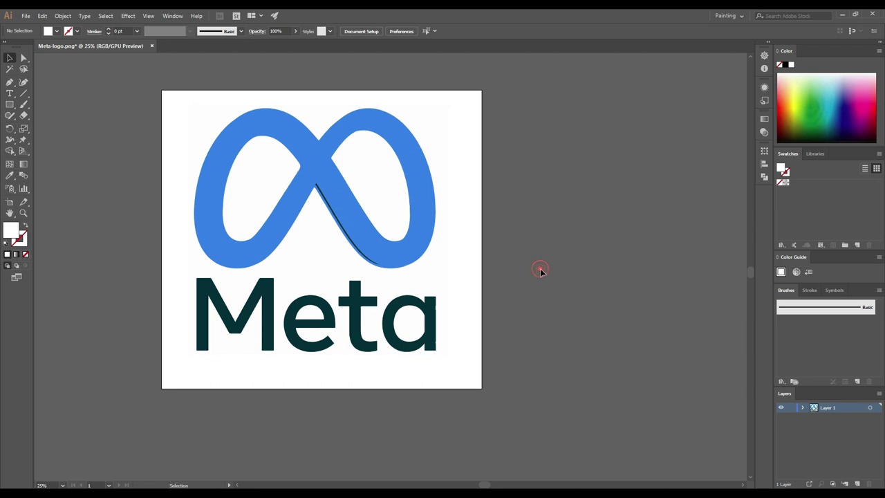
alt+scroll(300, 231, up, 3)
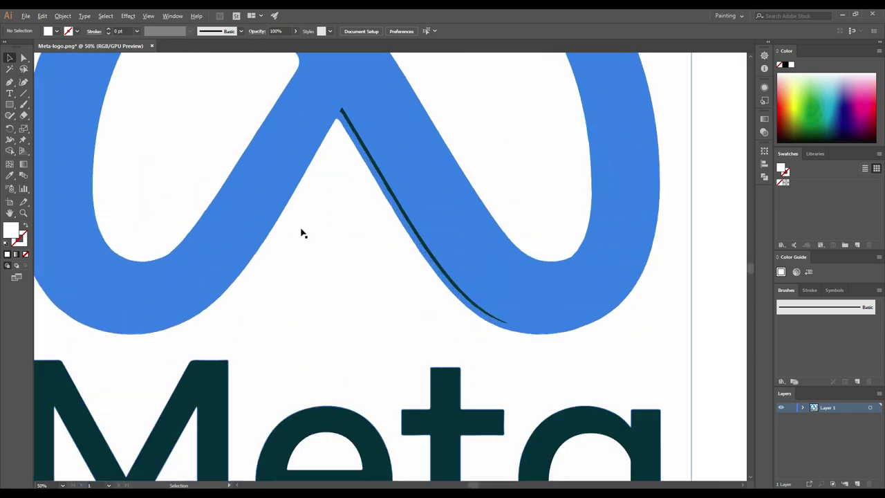
alt+scroll(300, 230, up, 1)
alt+scroll(419, 221, down, 1)
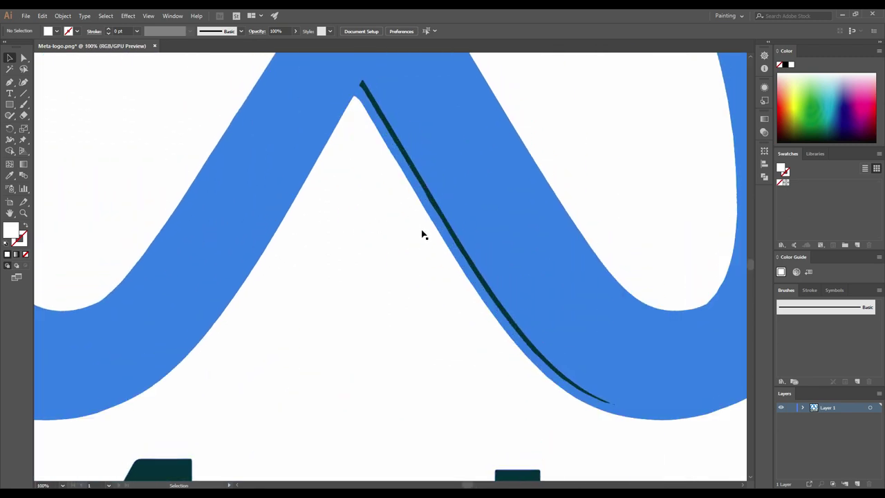
alt+scroll(421, 234, down, 3)
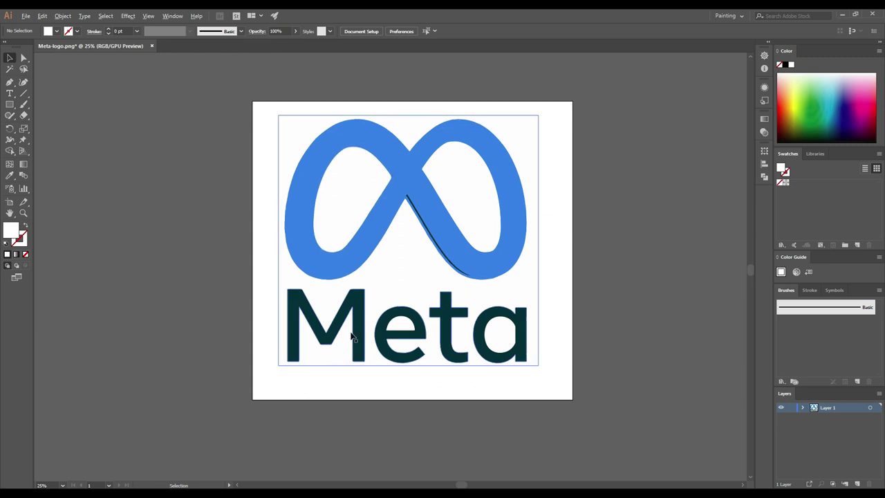
alt+scroll(355, 335, up, 1)
alt+scroll(490, 197, down, 1)
scroll(609, 96, up, 1)
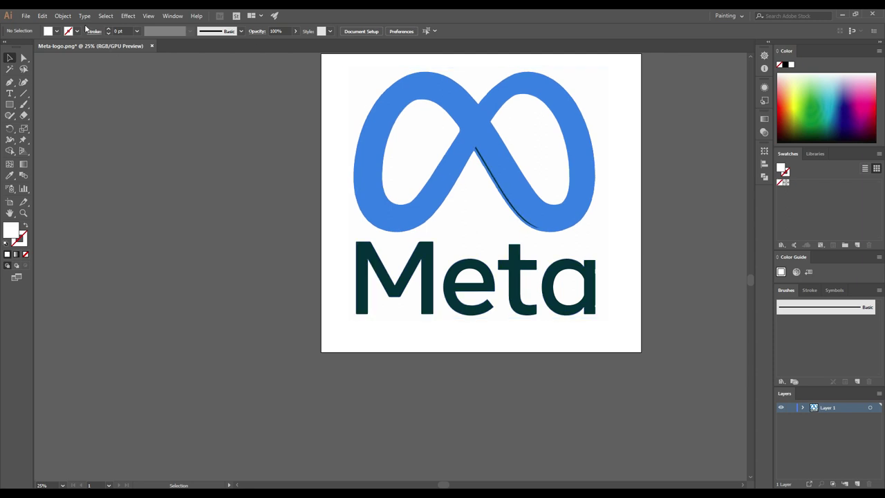
Step: Save the artwork as Meta-logo.ai in the Tesla & Meta logo folder with default Illustrator options
click(26, 15)
click(88, 102)
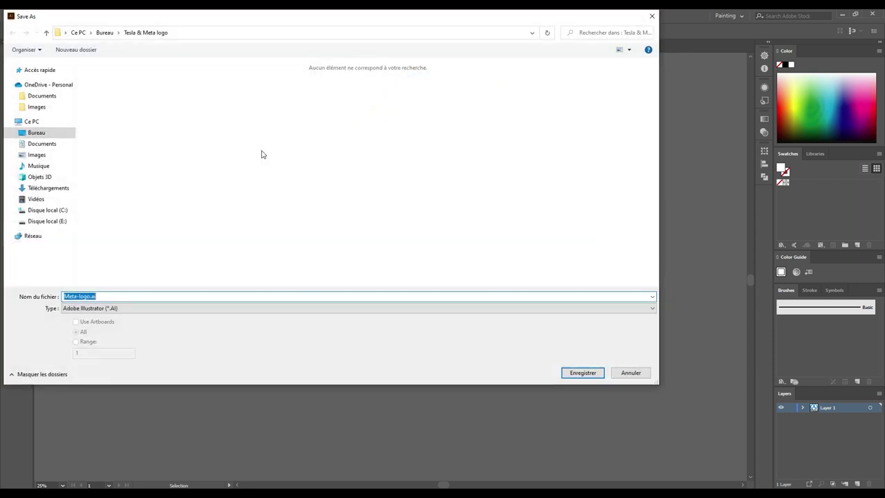
click(591, 371)
click(147, 290)
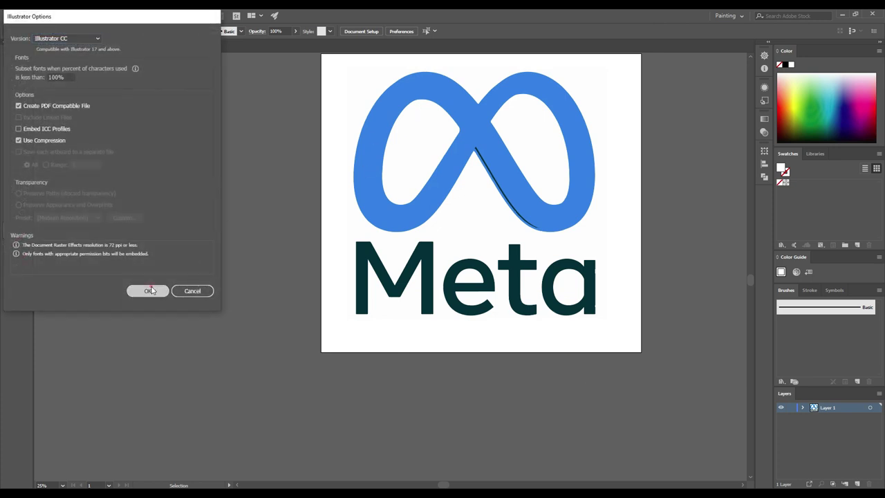
Step: Select and delete the Meta logo group, then undo the deletion
click(422, 203)
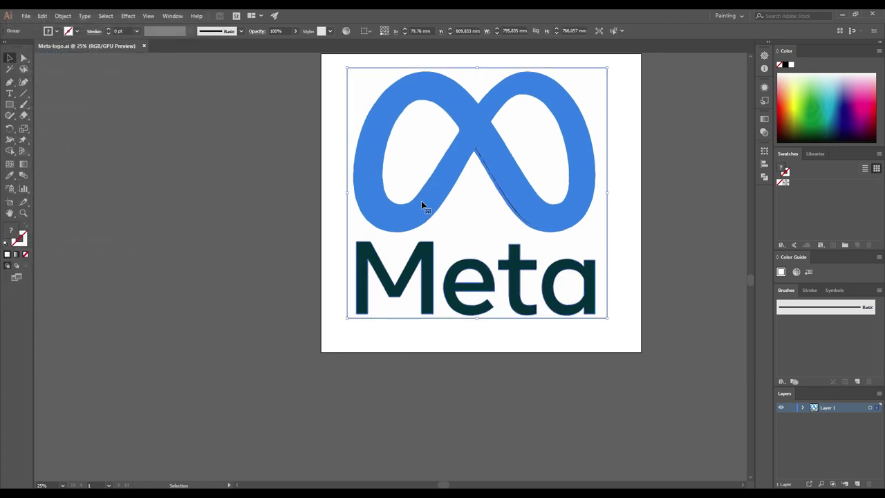
key(Delete)
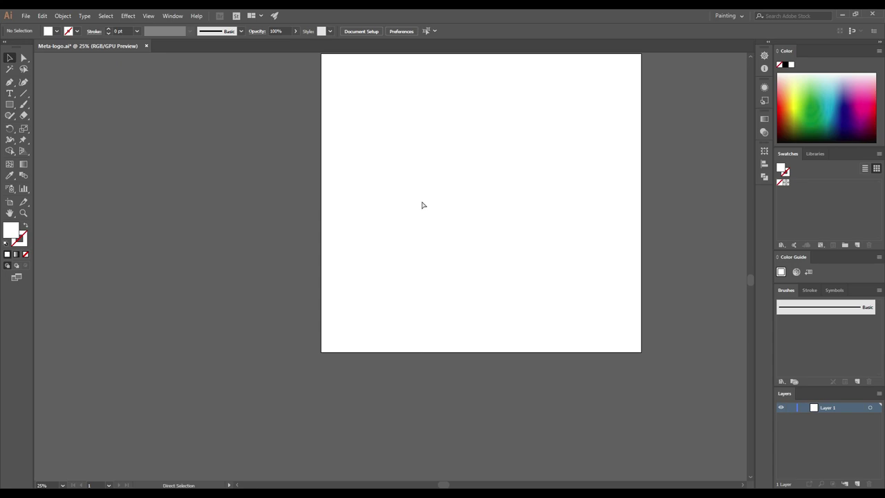
key(ctrl+z)
click(230, 433)
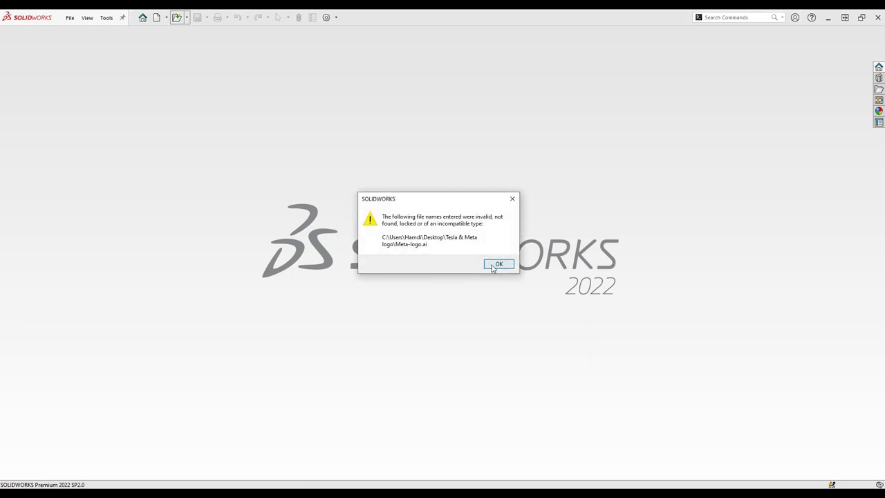
Step: Dismiss the SOLIDWORKS invalid-file warning, close the Meta document, and open Tesla_logo.png
click(495, 264)
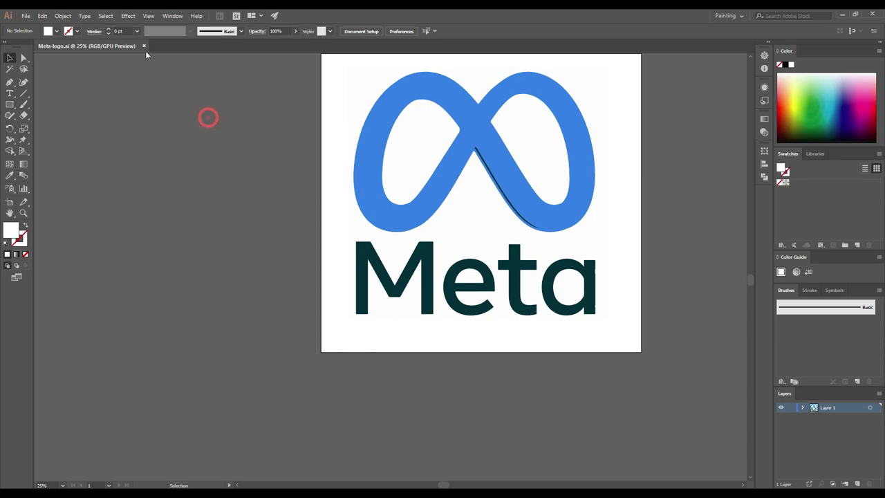
click(145, 45)
click(26, 16)
click(46, 47)
double_click(280, 77)
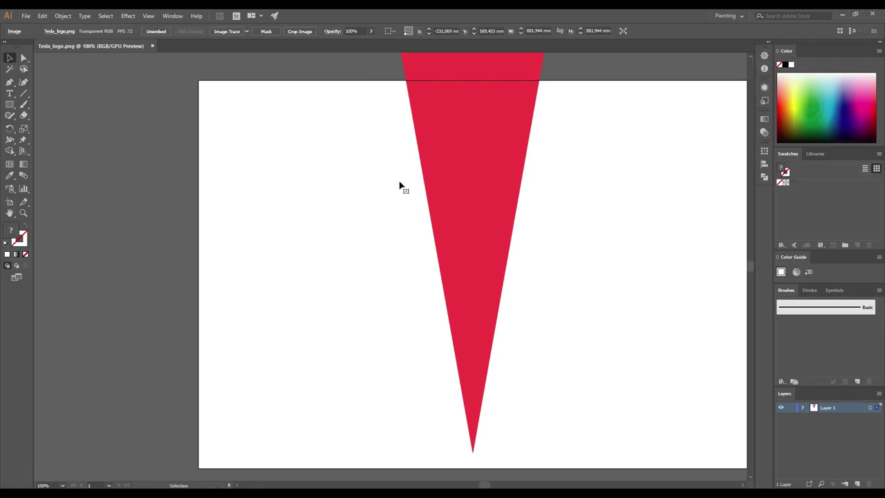
Step: Switch to the Essentials workspace and move the Tesla image left onto the artboard
click(729, 15)
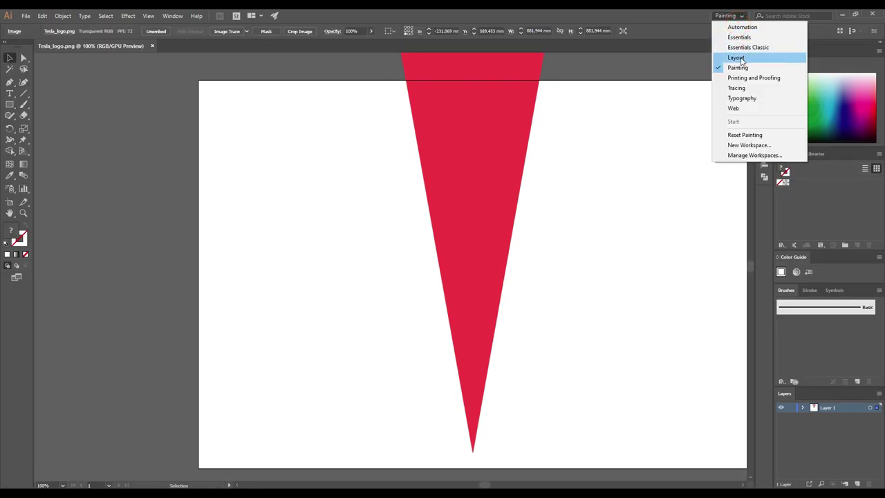
click(621, 174)
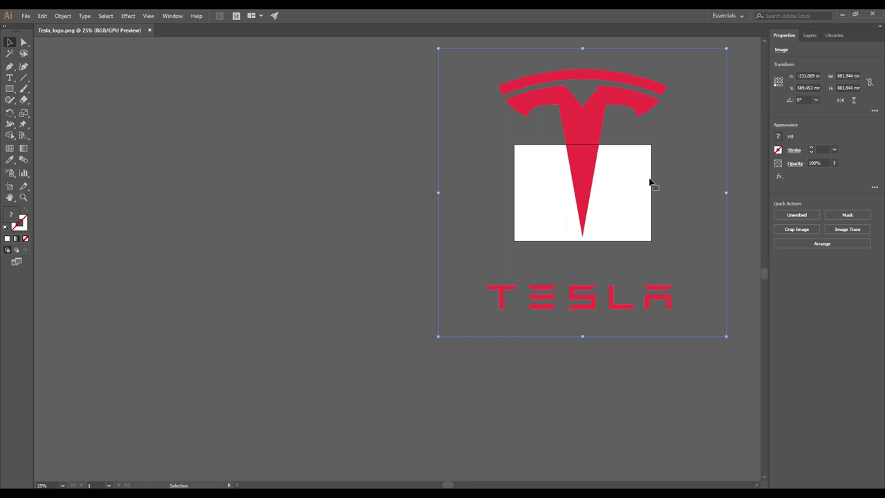
drag(721, 175, 609, 177)
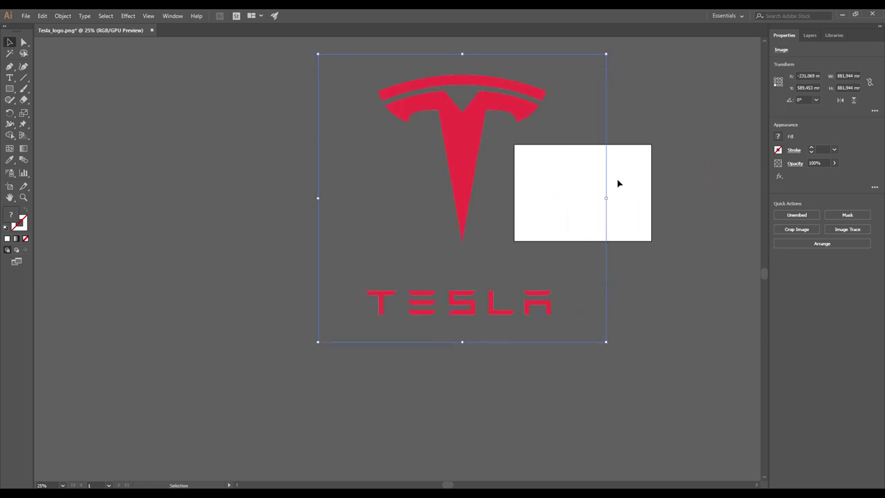
click(618, 180)
Step: Fit the artboard around the T emblem and TESLA lettering, about 730.7 × 800.1 mm
click(832, 103)
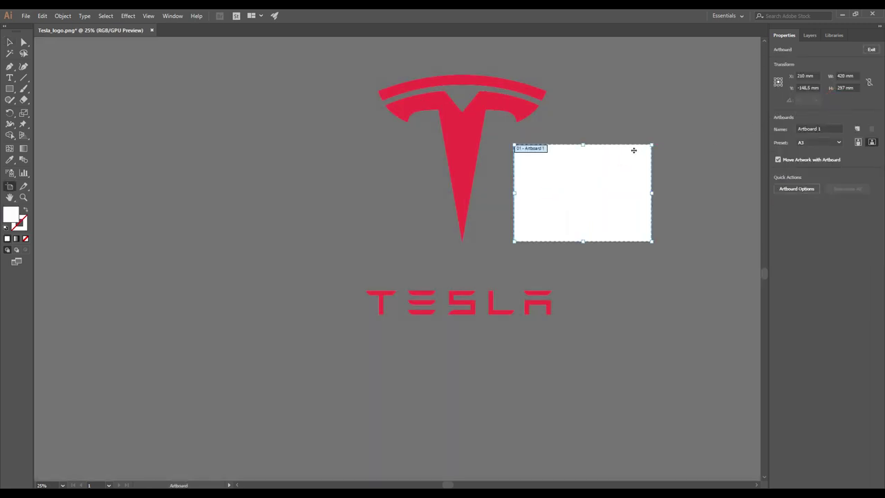
drag(514, 145, 344, 70)
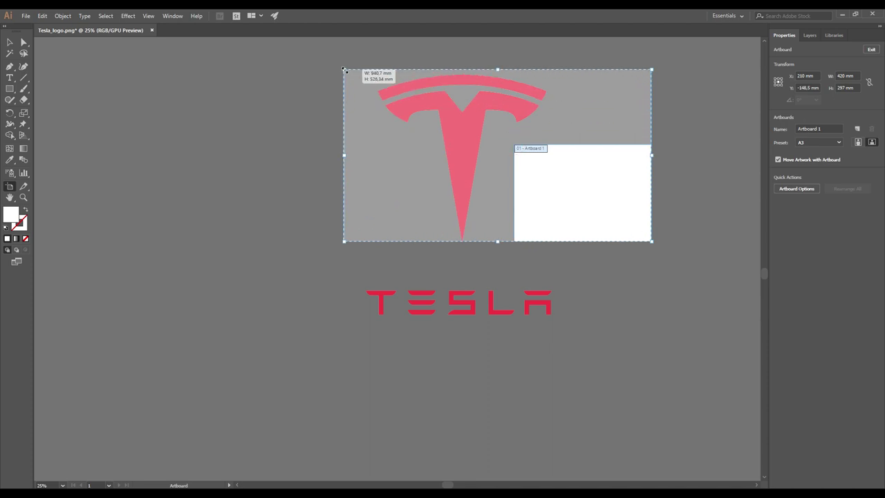
drag(497, 242, 519, 327)
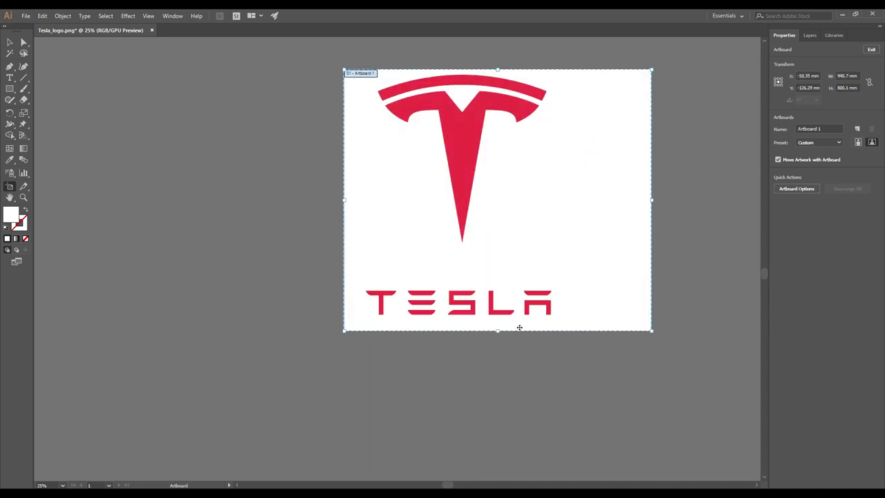
drag(652, 199, 583, 201)
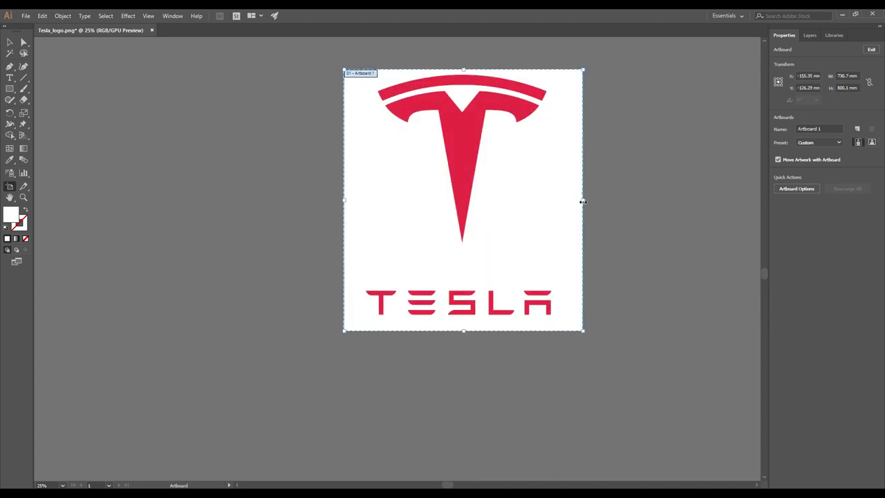
click(872, 49)
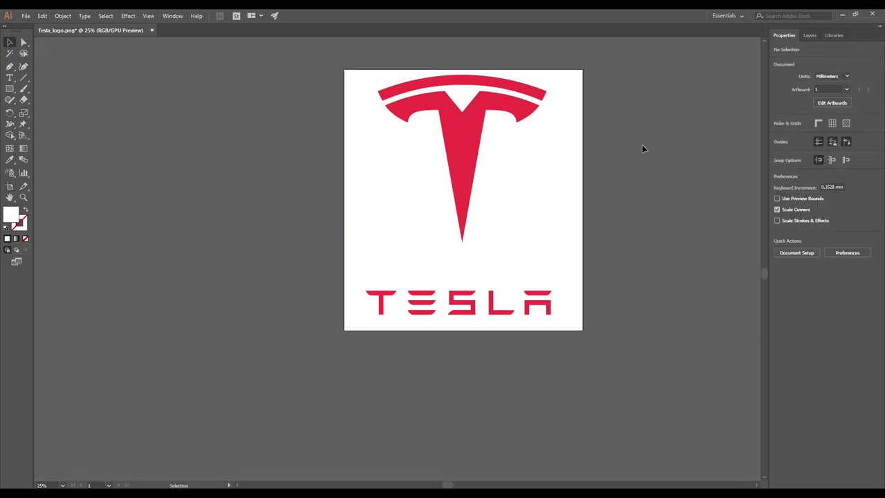
click(26, 15)
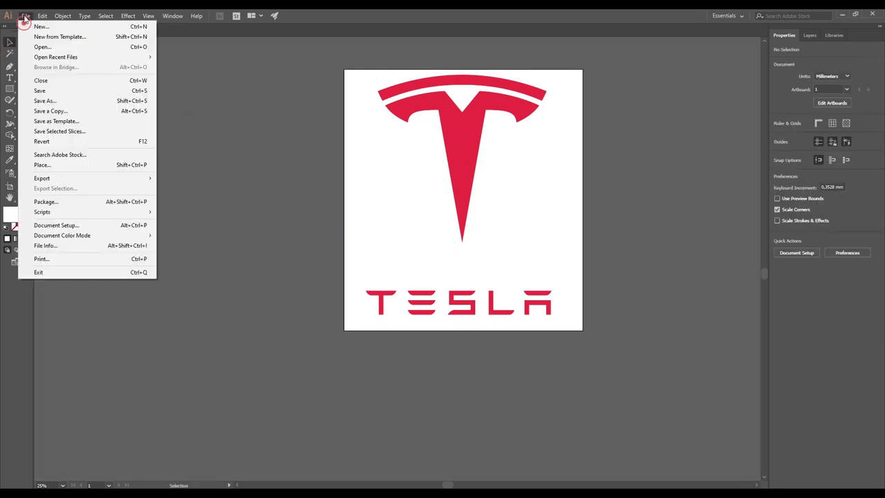
click(223, 113)
click(406, 123)
click(727, 16)
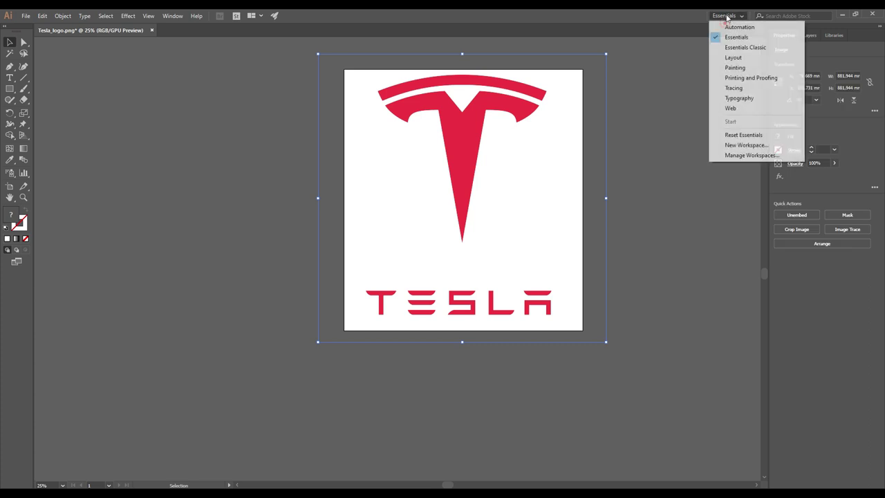
click(732, 68)
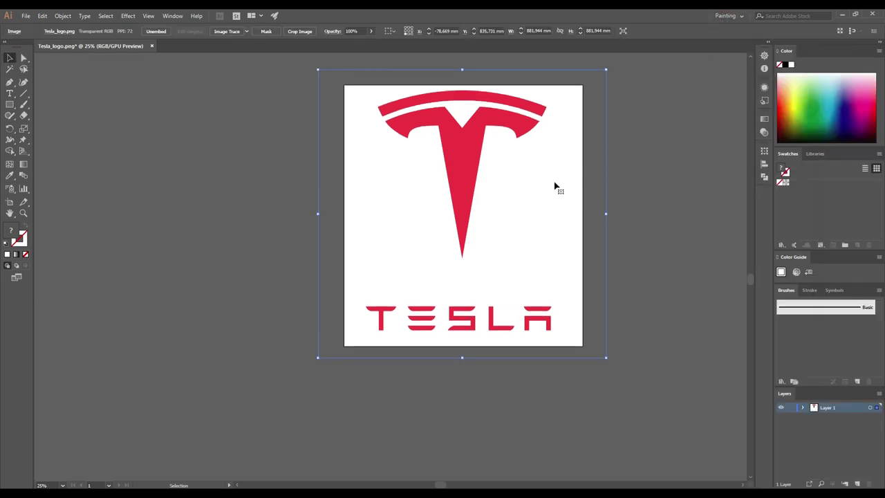
Step: Trace the Tesla logo with the 3 Colors preset and expand it into vector paths
click(246, 32)
click(265, 84)
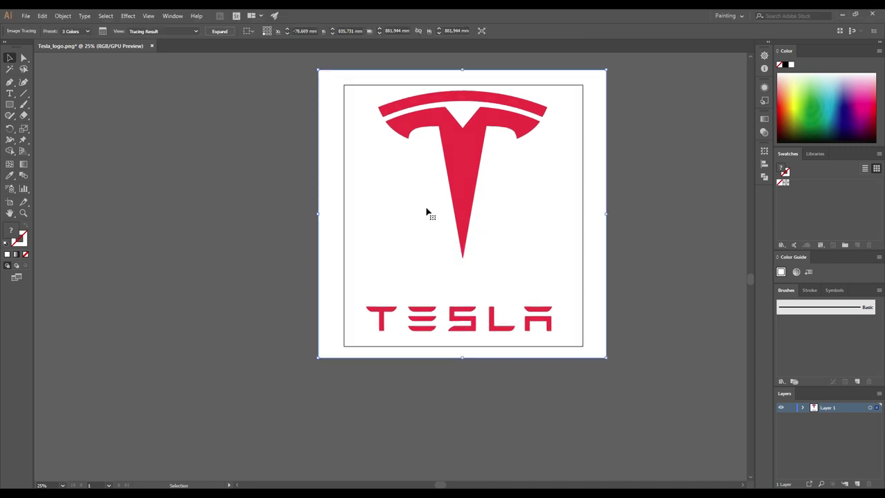
click(219, 31)
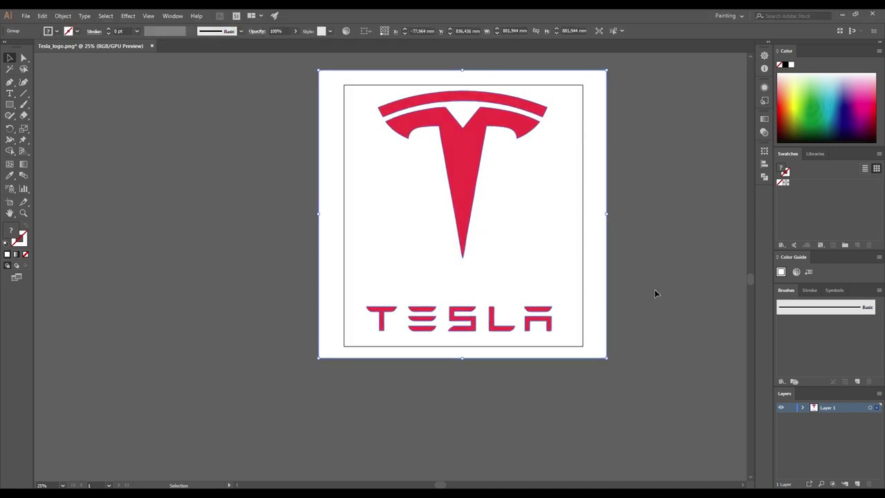
click(253, 118)
Step: Save the logo as Tesla_logo.ai in the logo folder and quit Illustrator
click(25, 15)
click(63, 100)
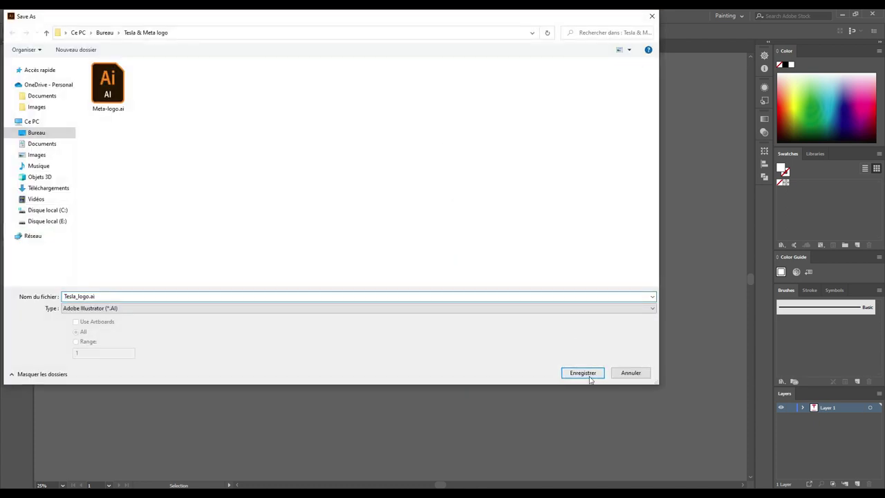
click(589, 372)
click(147, 290)
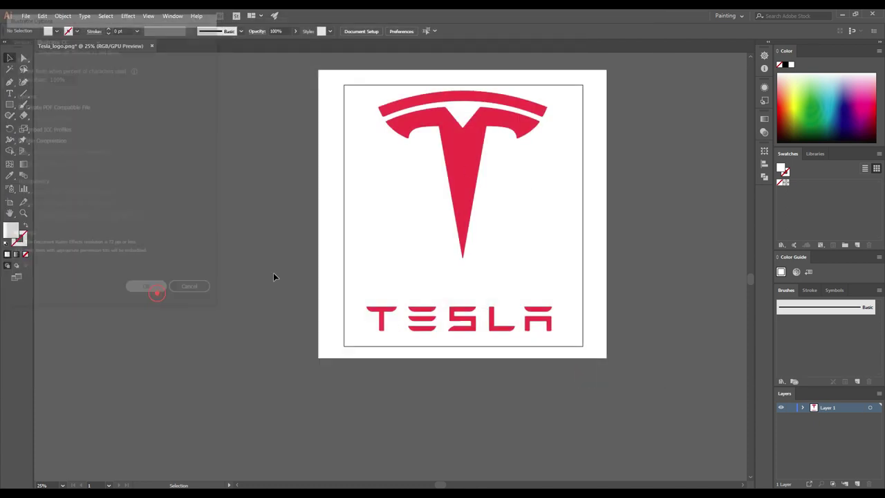
click(872, 14)
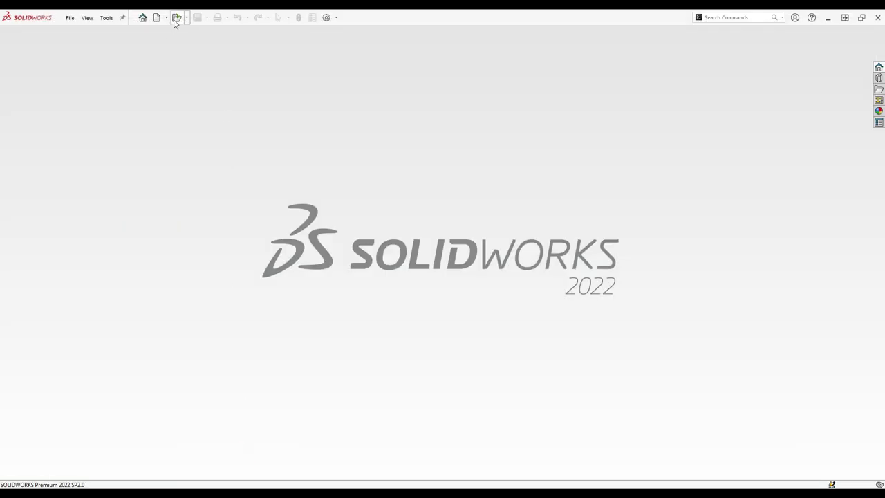
Step: Open Meta-logo.ai in SOLIDWORKS and import its artwork into a new part sketch
click(175, 22)
click(171, 96)
double_click(172, 97)
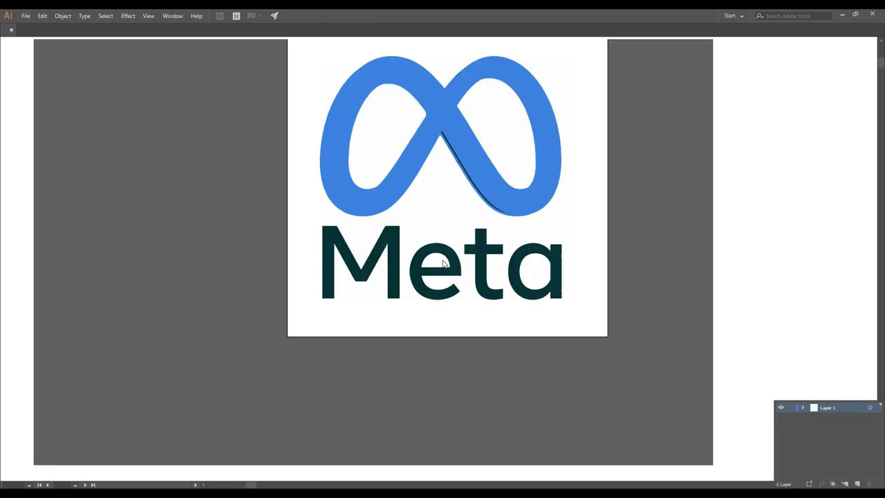
key(ctrl+w)
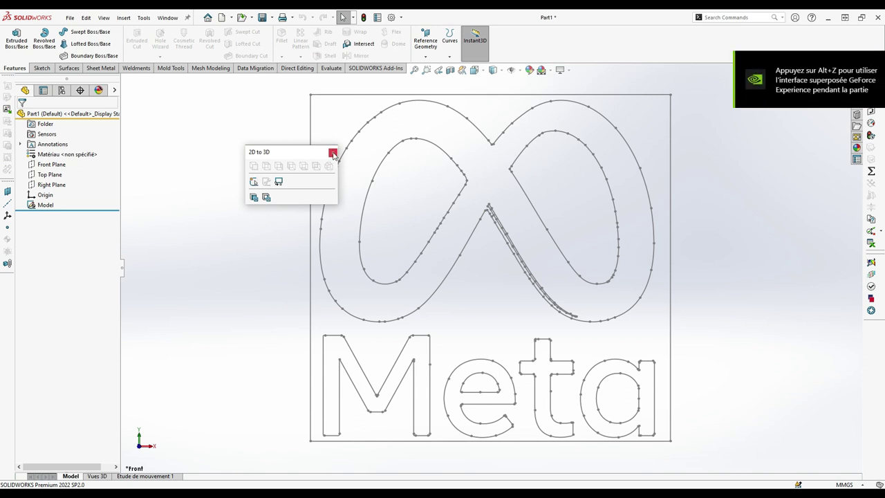
Step: Edit the Model sketch and zoom into the infinity symbol's centre crossing
click(332, 154)
right_click(44, 205)
click(62, 226)
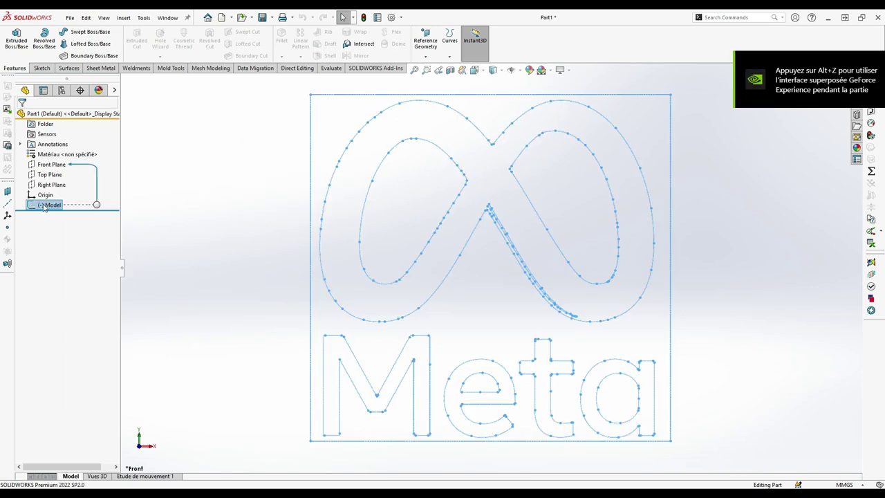
right_click(44, 206)
click(50, 173)
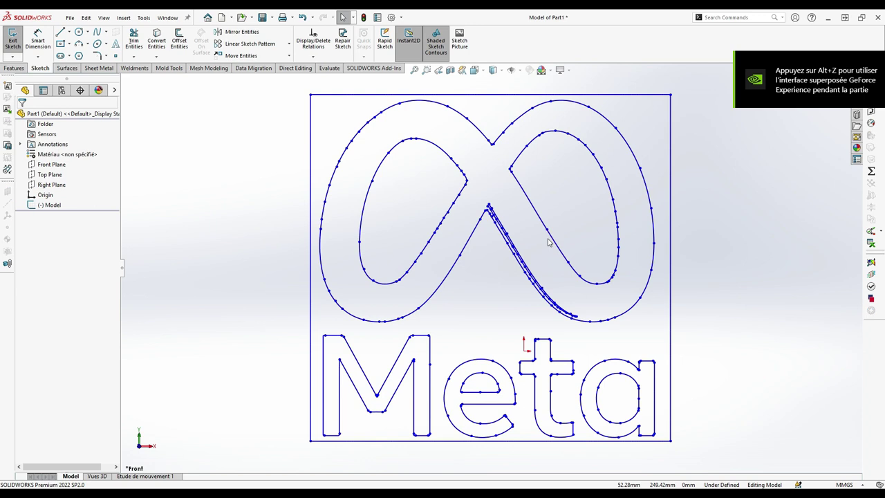
key(f)
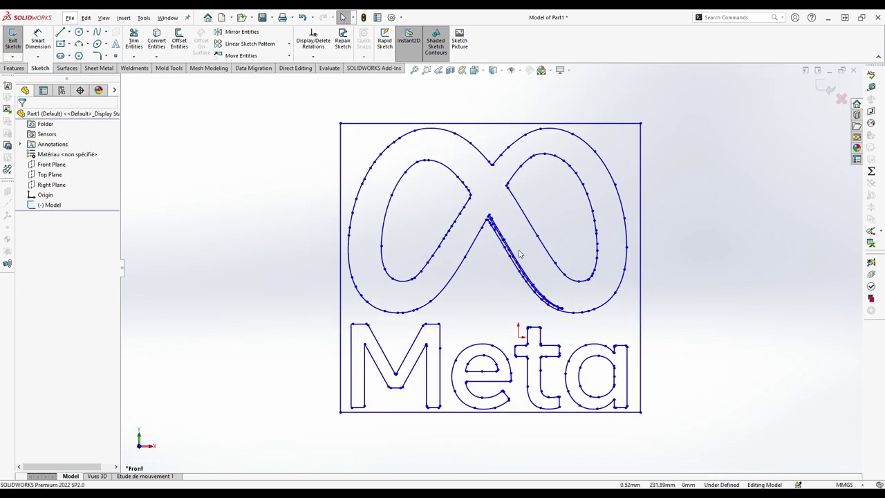
scroll(517, 257, up, 3)
scroll(504, 267, down, 2)
scroll(484, 271, down, 2)
scroll(464, 276, down, 4)
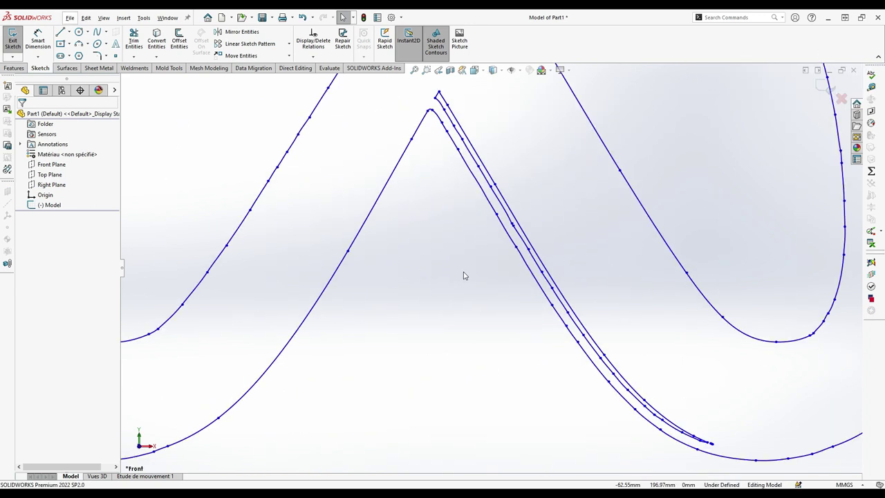
Step: Convert one stray curve at the crossing to a plain spline and inspect the other
click(531, 242)
right_click(531, 241)
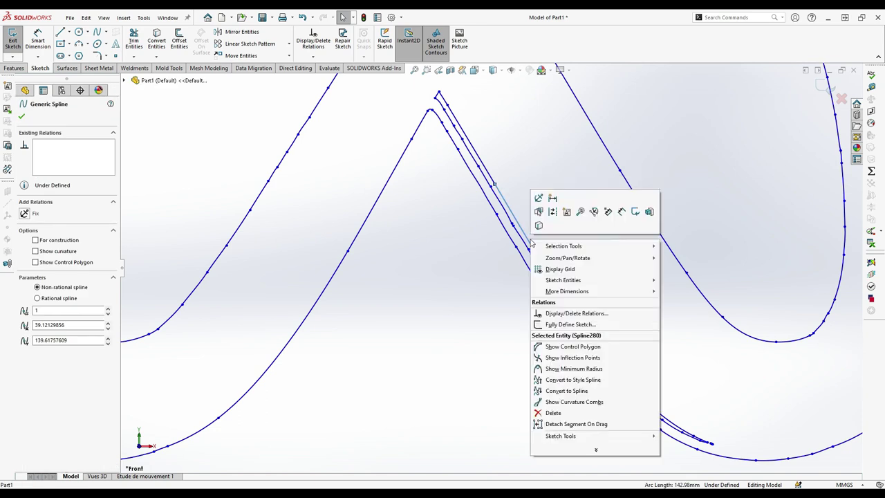
click(609, 391)
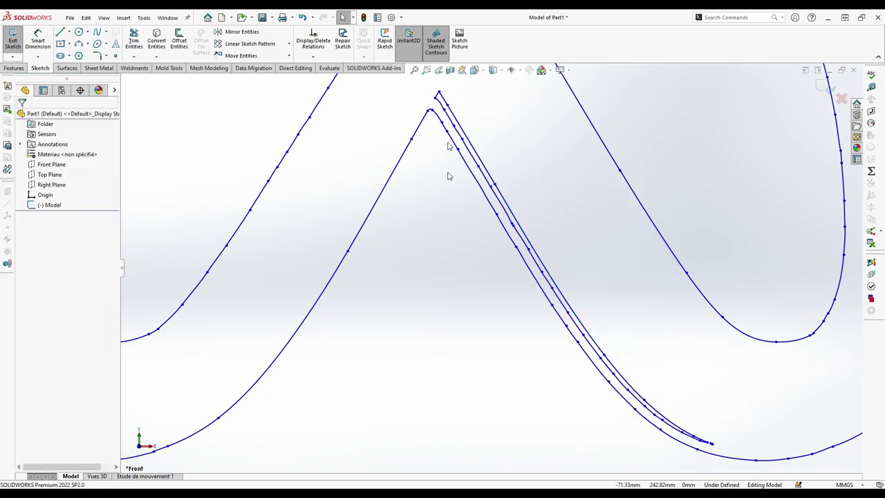
click(444, 100)
right_click(443, 100)
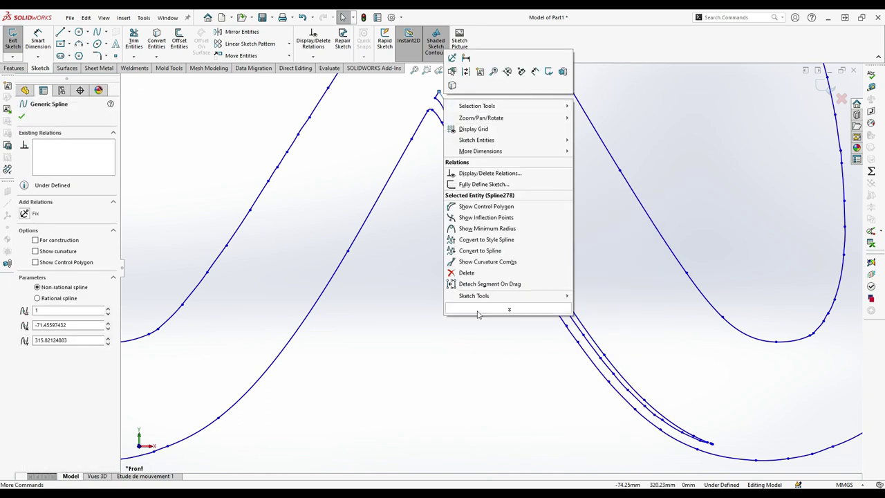
click(480, 123)
click(459, 86)
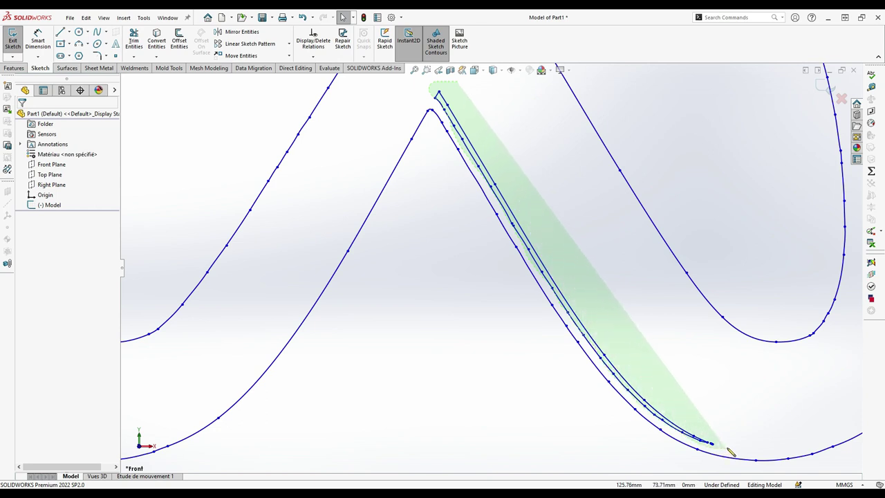
Step: Box-select and delete the duplicate lines along the crossing, plus the leftover short segment
drag(685, 434, 726, 451)
key(Delete)
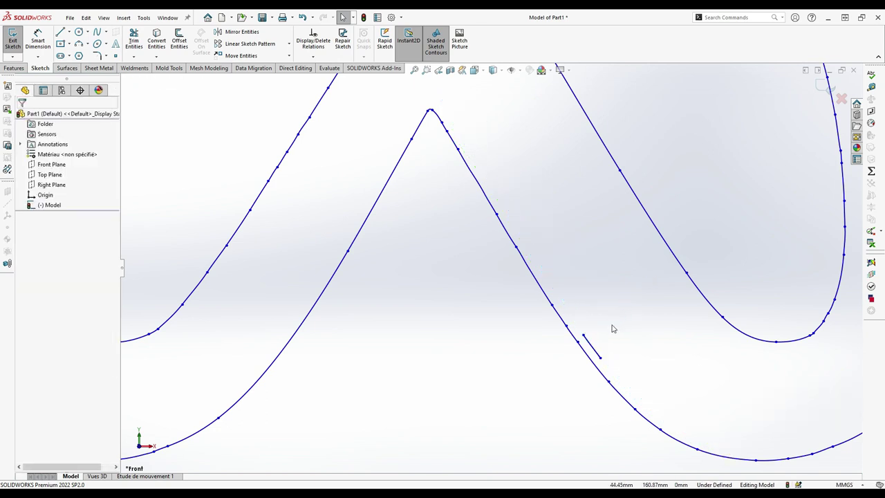
double_click(596, 356)
click(599, 350)
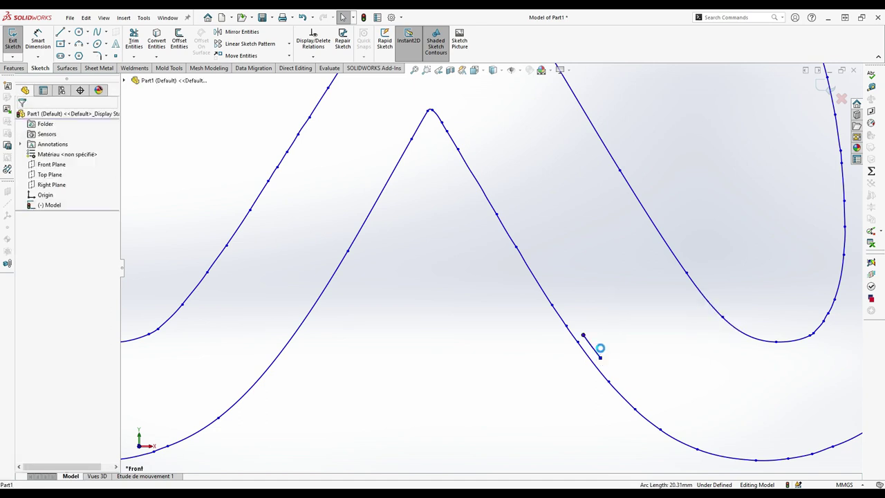
key(Escape)
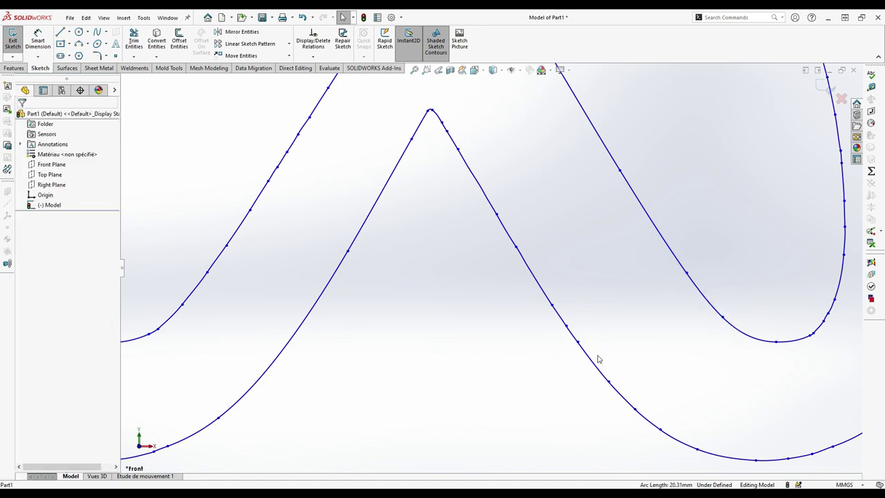
Step: Inspect the remaining crossing curve and zoom around to review the cleaned sketch
click(594, 367)
right_click(595, 277)
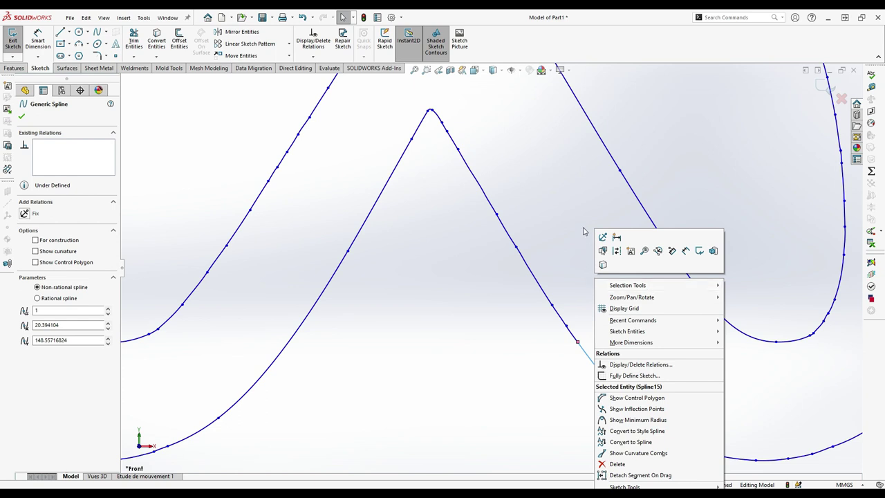
click(563, 276)
scroll(567, 280, up, 5)
scroll(561, 283, up, 1)
scroll(450, 326, up, 1)
scroll(508, 202, down, 4)
scroll(507, 202, down, 2)
scroll(500, 244, up, 5)
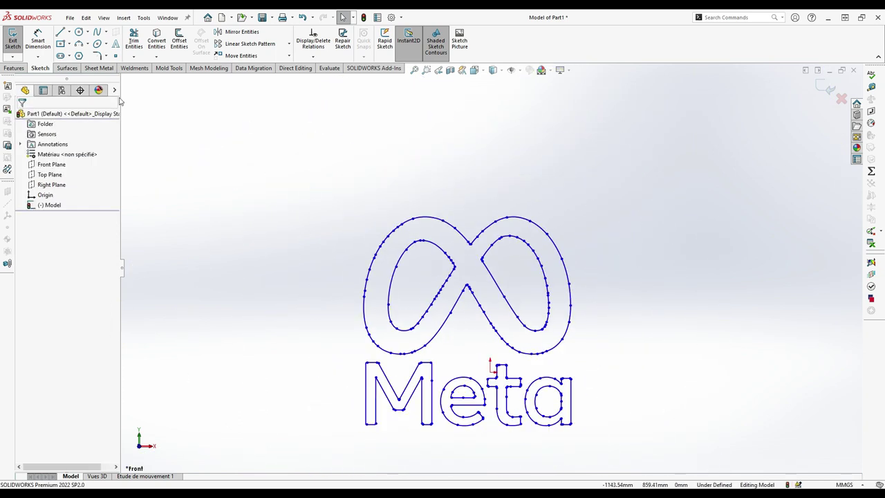
Step: Boss-extrude the infinity symbol and the M, e, t, a regions by 10 mm
click(13, 67)
click(16, 38)
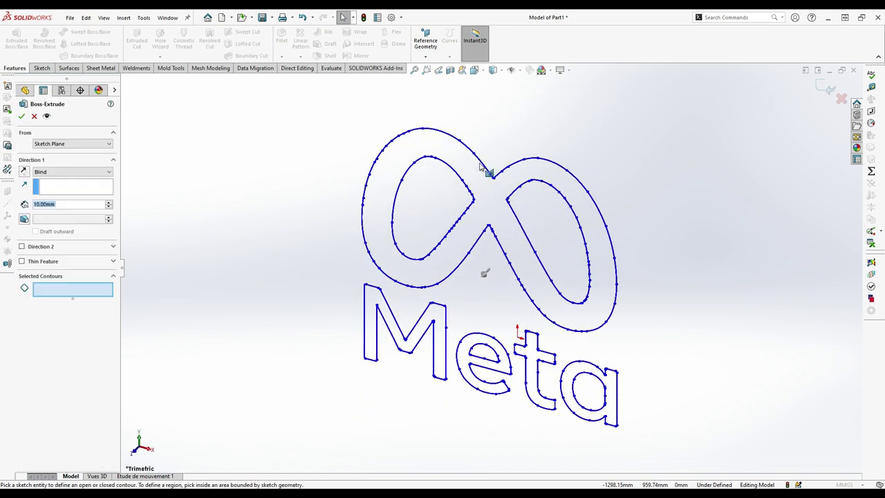
click(488, 188)
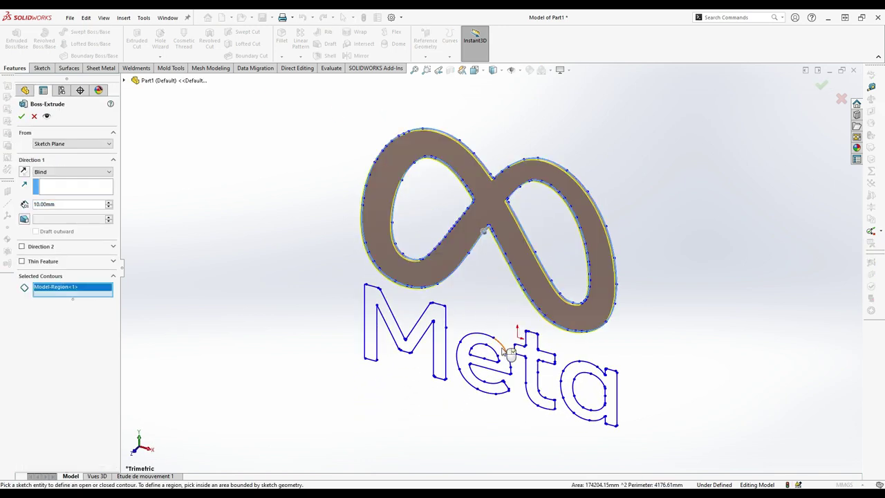
click(501, 349)
click(441, 340)
click(531, 355)
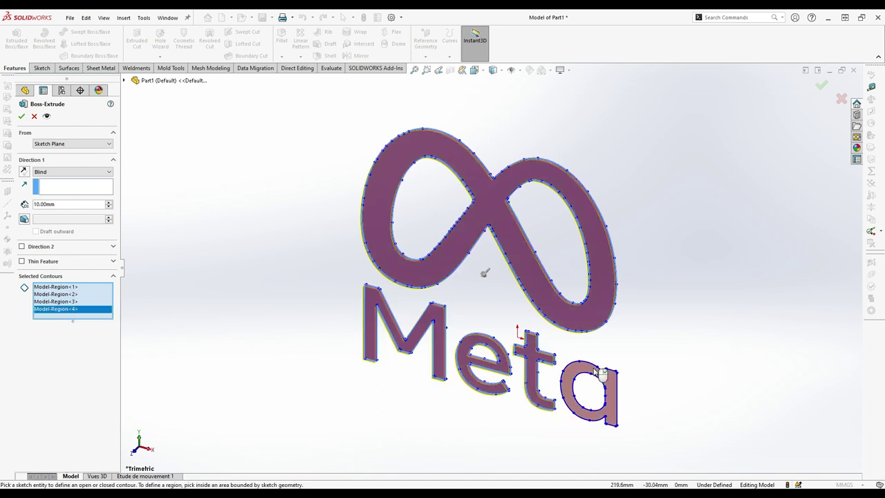
click(598, 374)
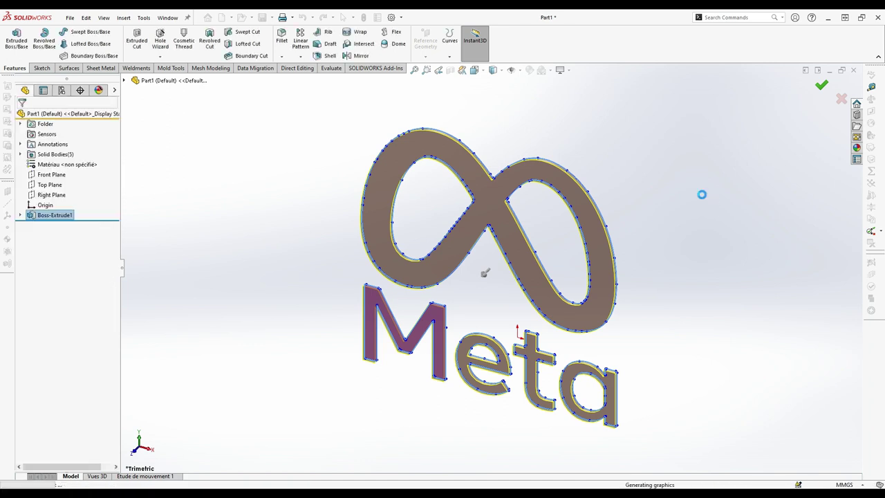
Step: Change the model shading, list the five solid bodies, select the infinity body and show the logo folder
middle_drag(705, 201, 554, 203)
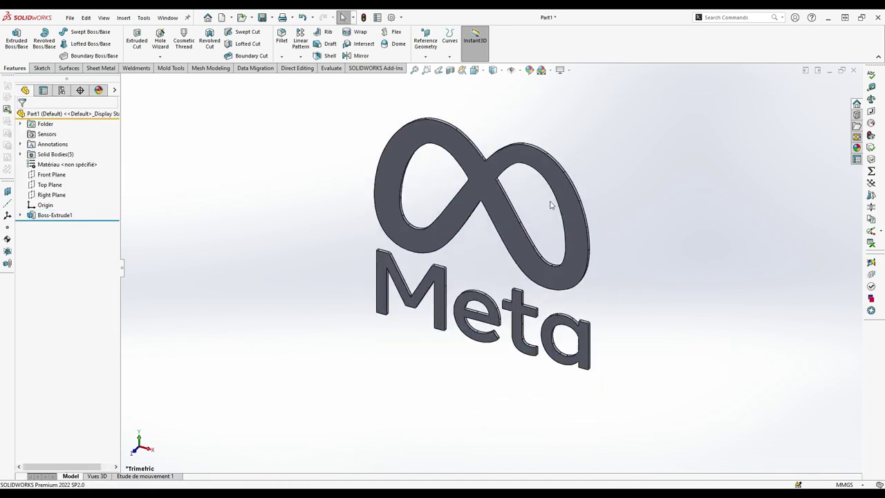
click(565, 70)
click(571, 82)
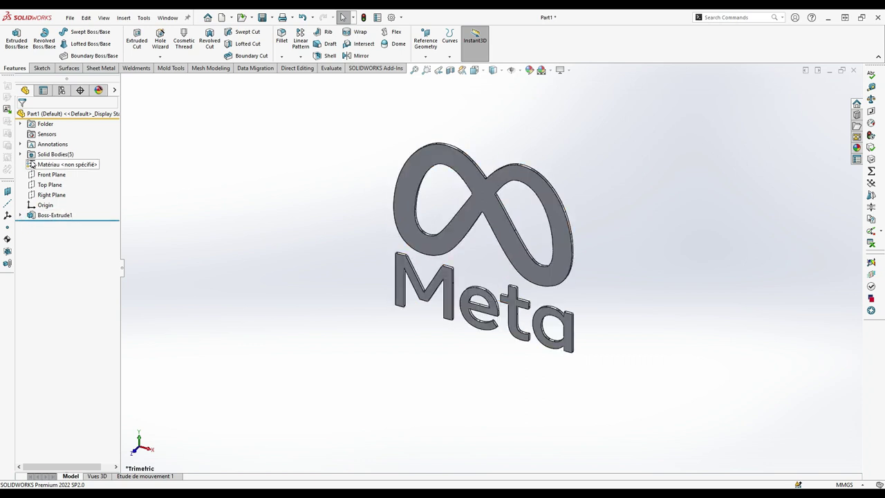
click(20, 155)
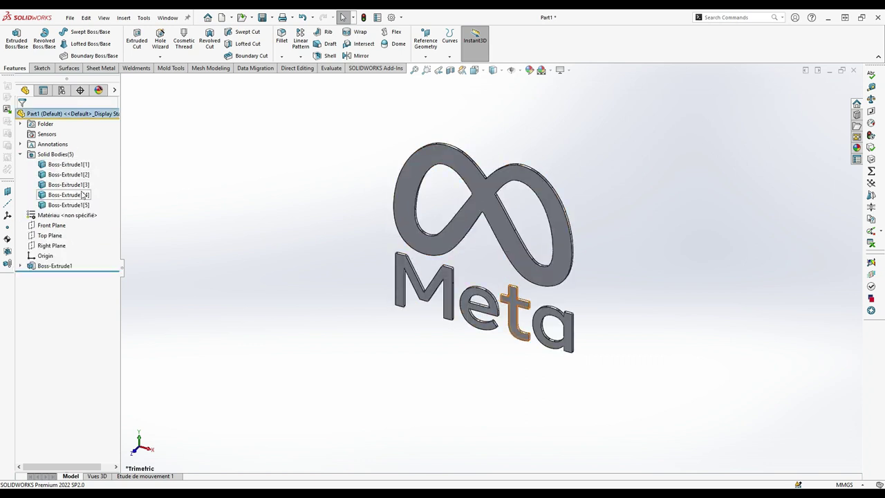
click(80, 166)
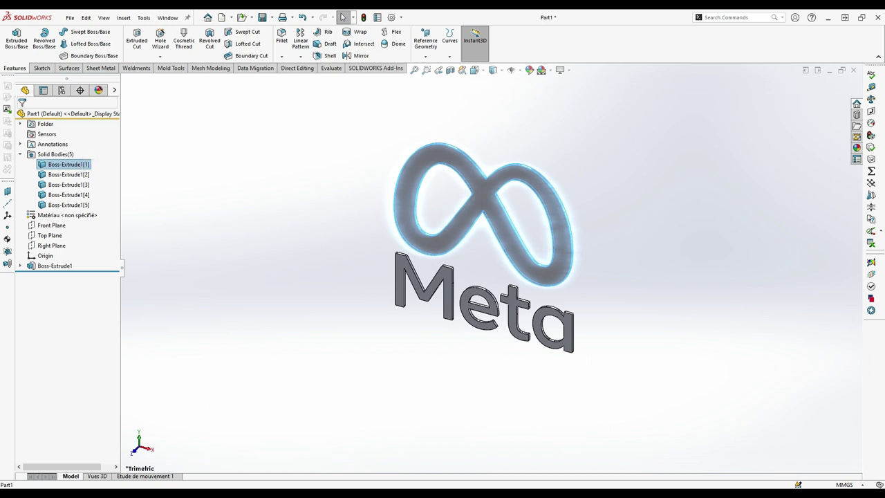
click(284, 450)
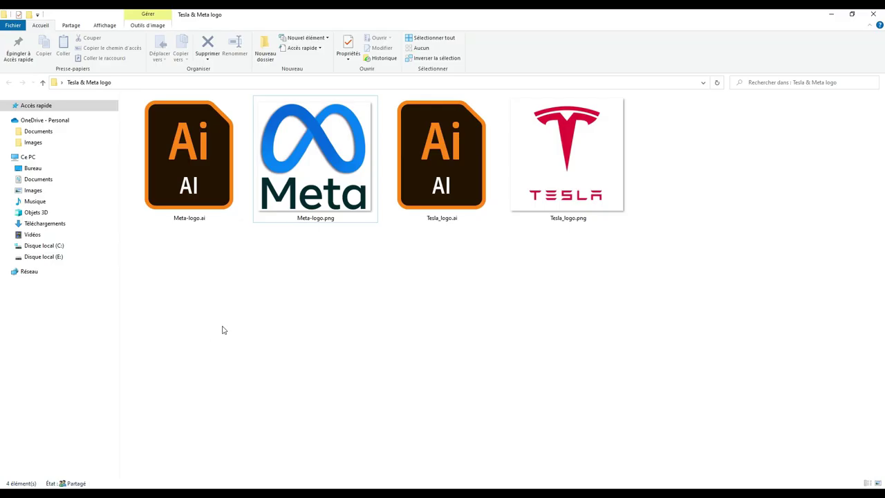
Step: Open Meta-logo.png in Photos on the right half, with SOLIDWORKS moved to the left
double_click(318, 179)
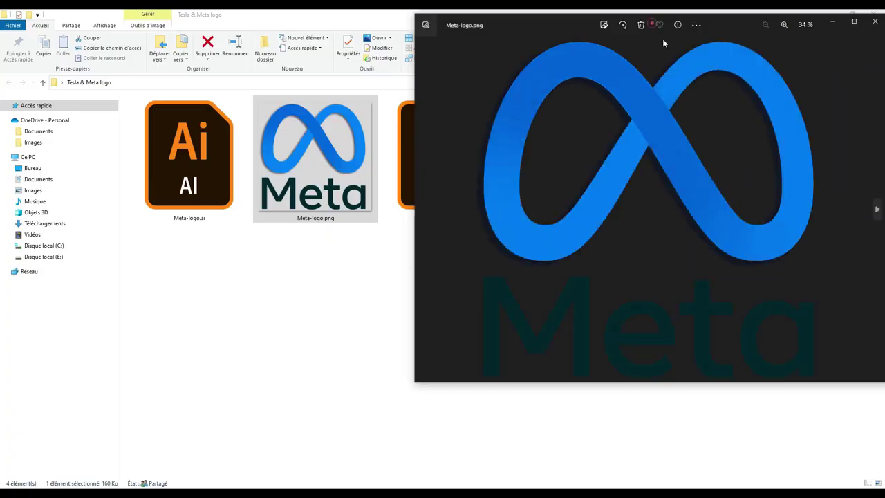
mouse_move(664, 43)
mouse_down()
mouse_move(741, 58)
mouse_move(884, 63)
mouse_up()
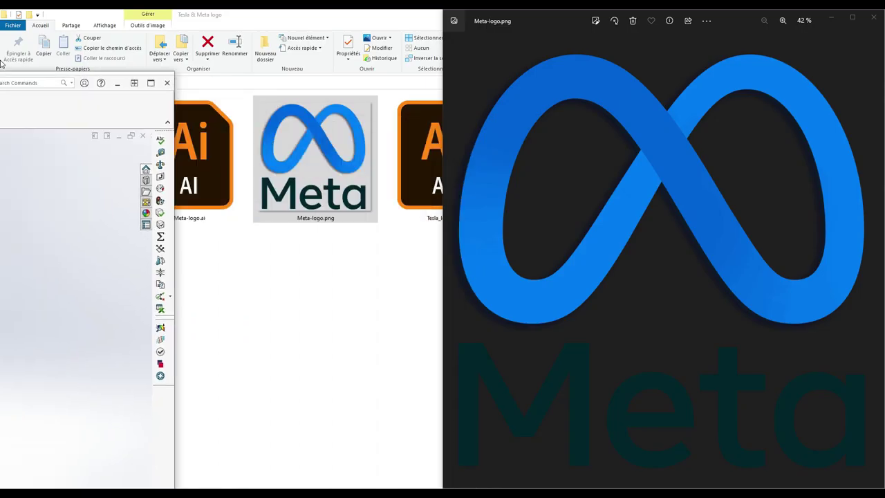
drag(110, 57, 2, 51)
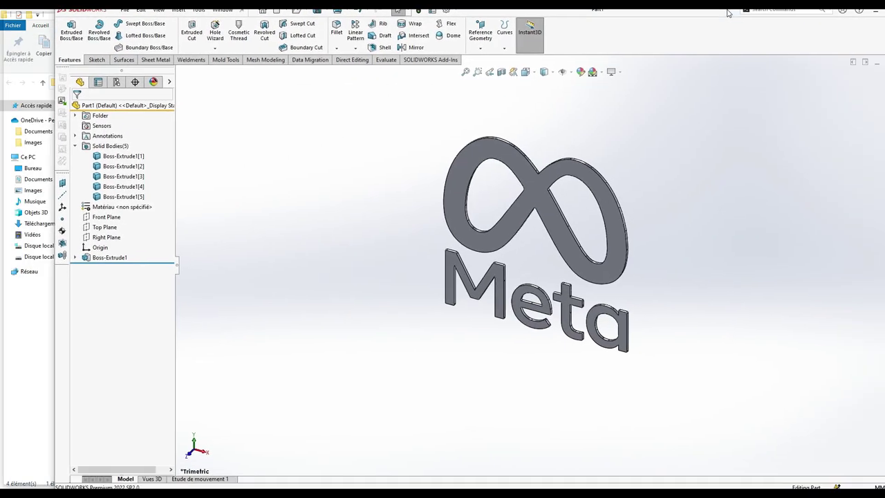
double_click(729, 12)
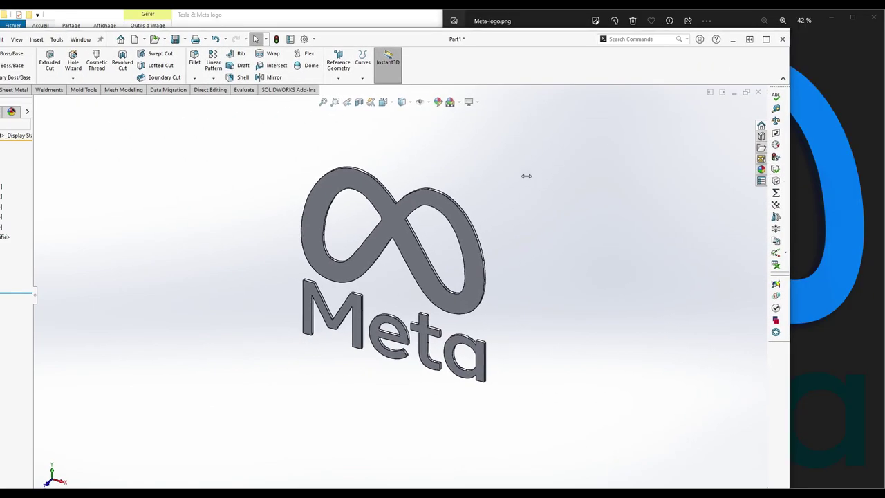
Step: Fit SOLIDWORKS to the left side and edit the infinity body's appearance
drag(792, 176, 464, 176)
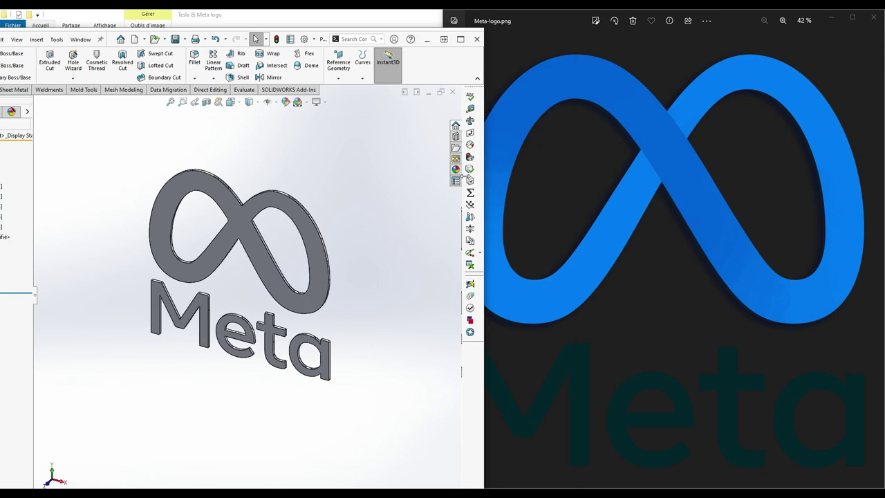
mouse_move(337, 43)
mouse_down()
mouse_move(431, 24)
mouse_move(420, 25)
mouse_up()
click(77, 171)
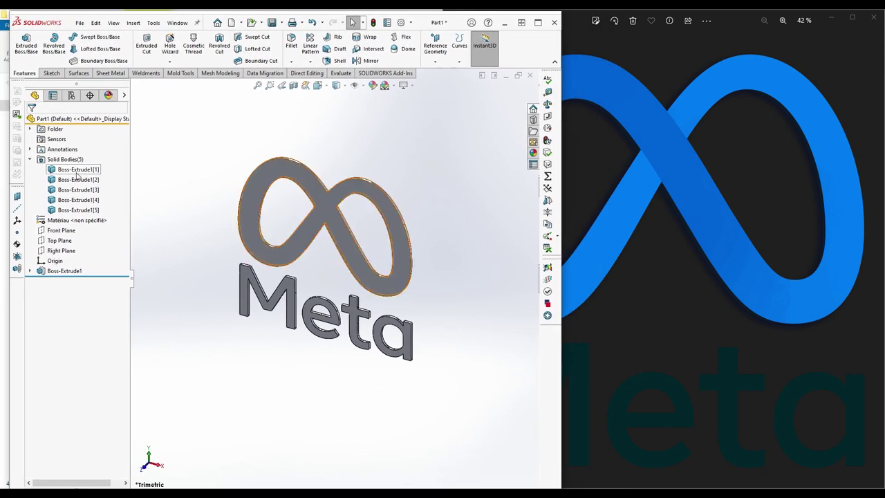
click(136, 159)
click(143, 186)
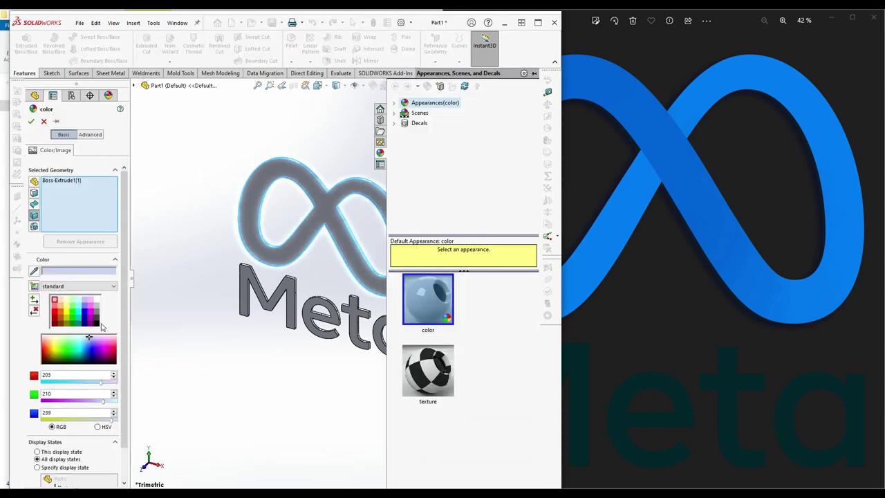
Step: Eyedrop the blue (RGB 0, 124, 249) from the Meta image onto the infinity body
double_click(54, 273)
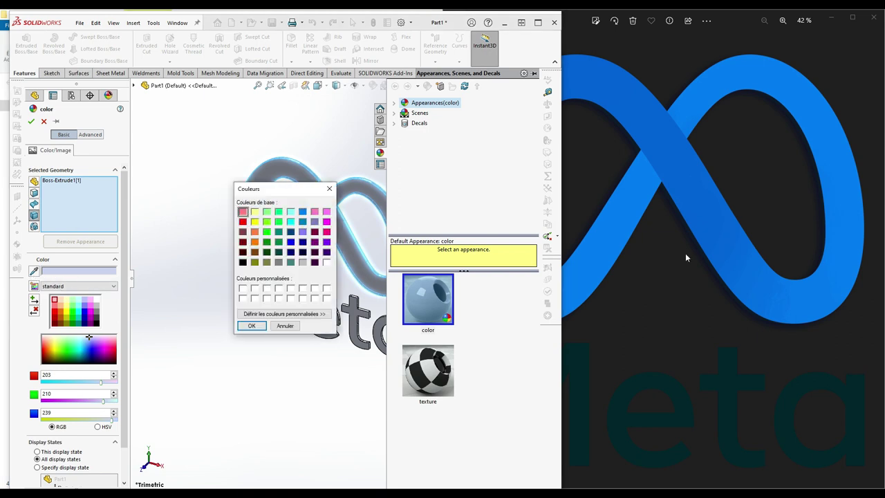
click(700, 205)
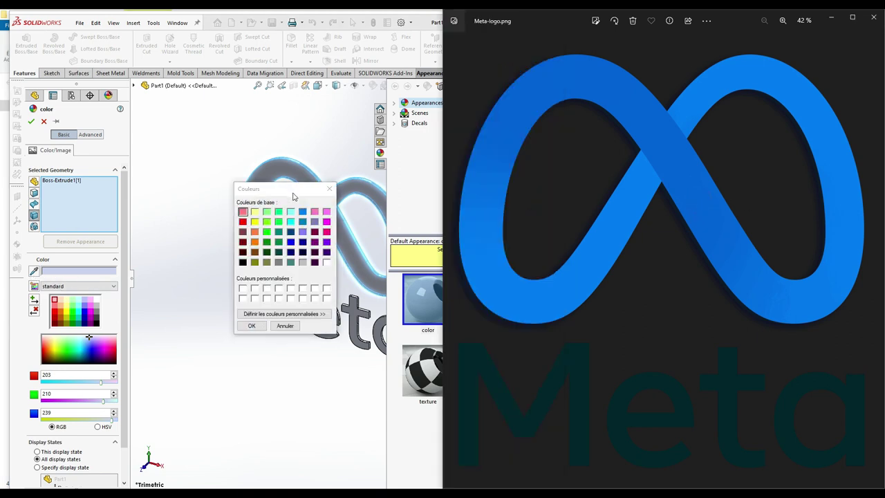
click(293, 198)
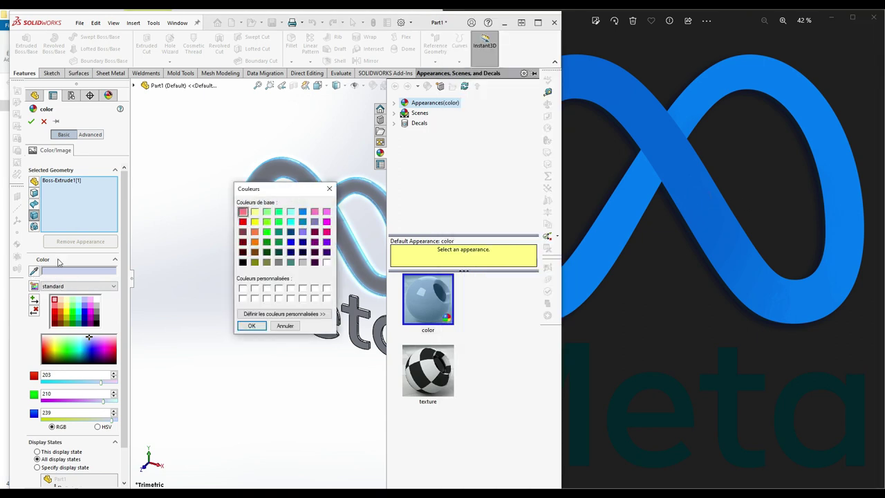
click(285, 325)
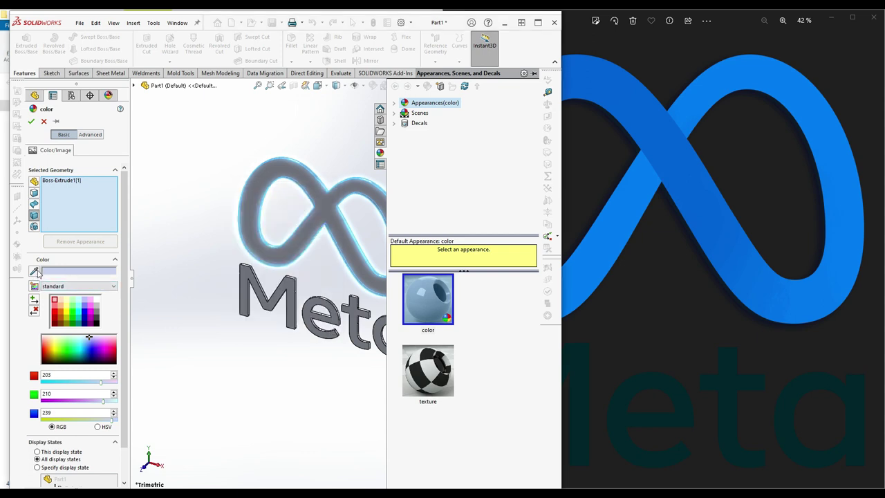
click(643, 178)
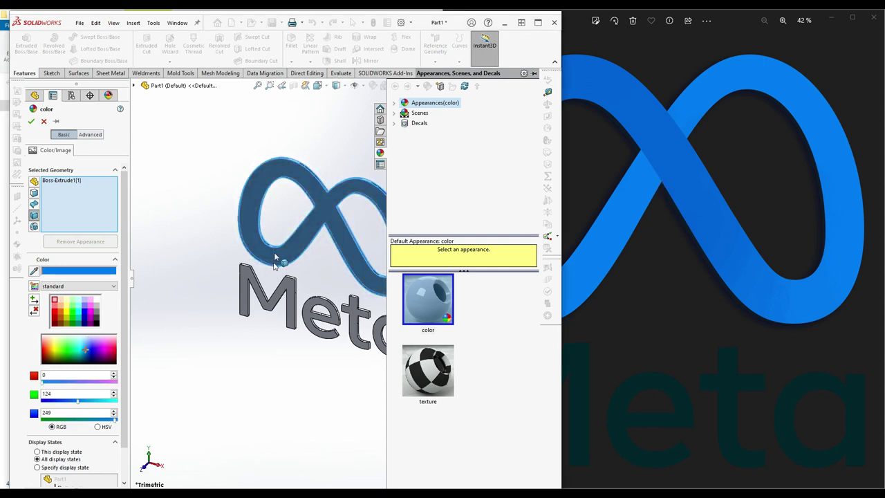
click(31, 121)
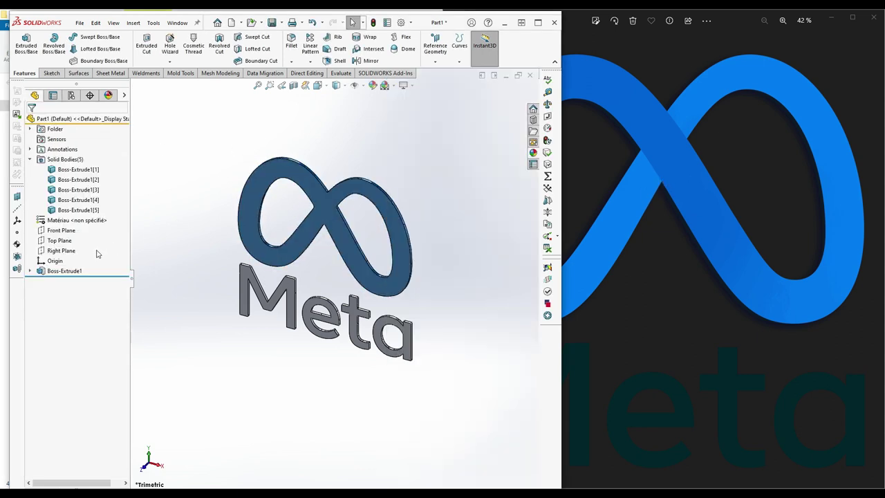
Step: Eyedrop dark teal (RGB 0, 36, 42) onto the four letter bodies, then maximize and orbit the view
drag(77, 213, 77, 213)
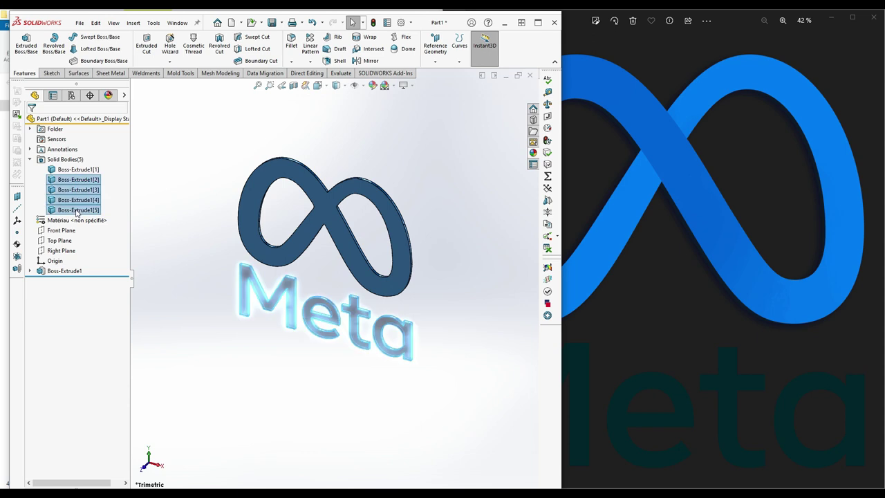
right_click(77, 213)
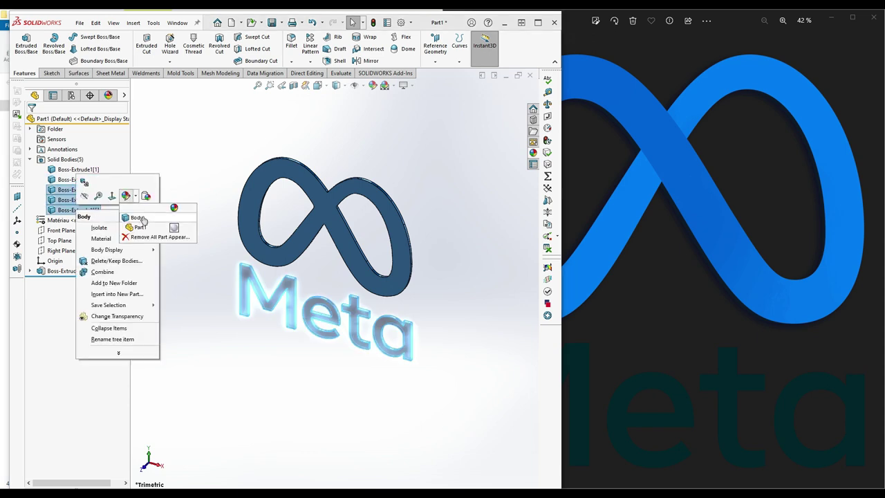
click(148, 219)
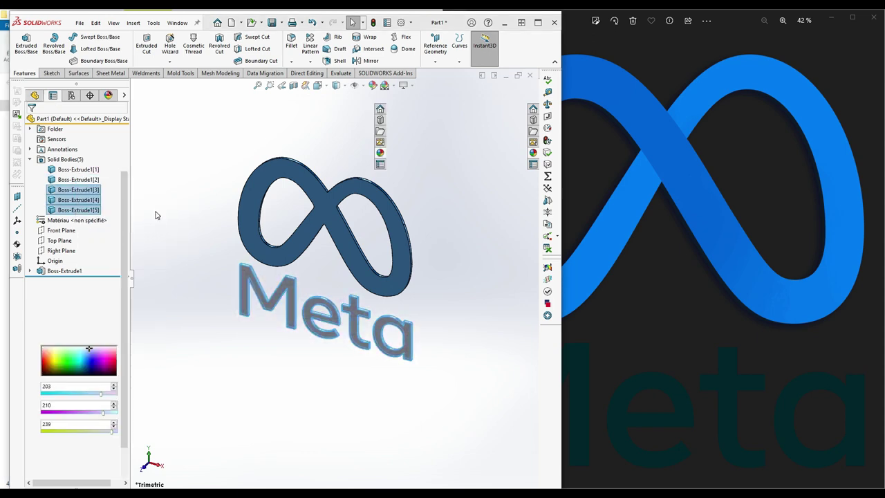
click(33, 271)
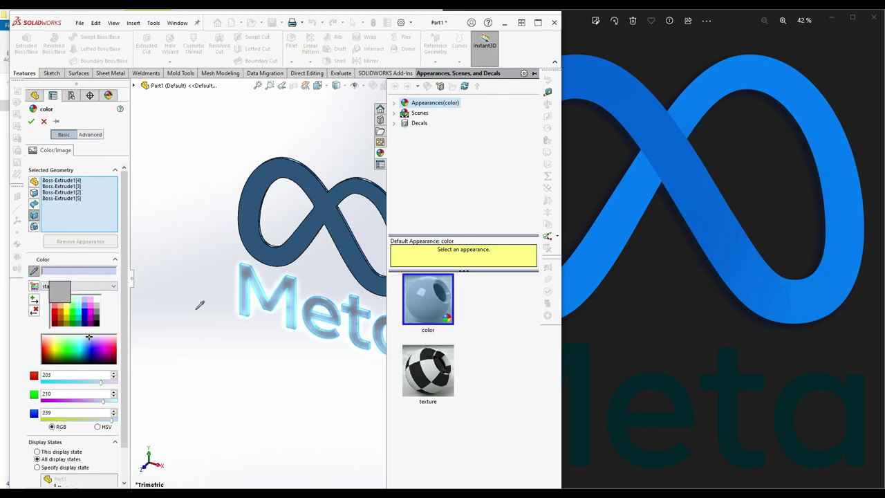
click(661, 376)
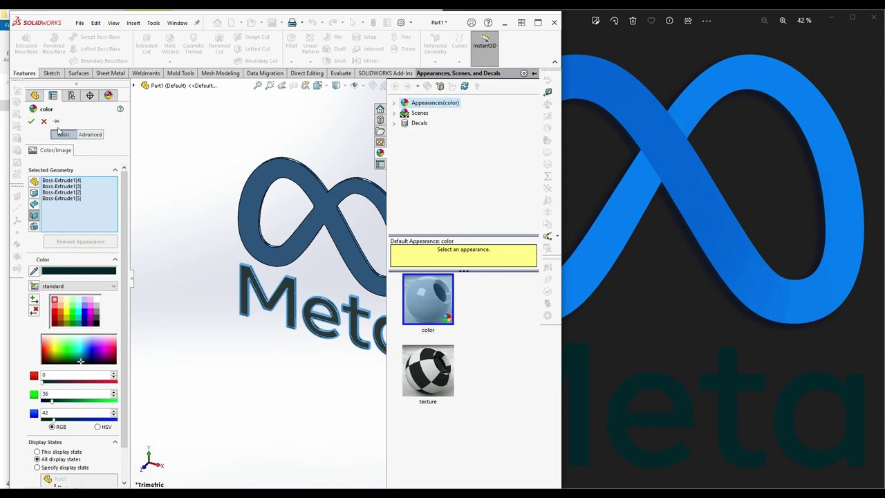
click(31, 122)
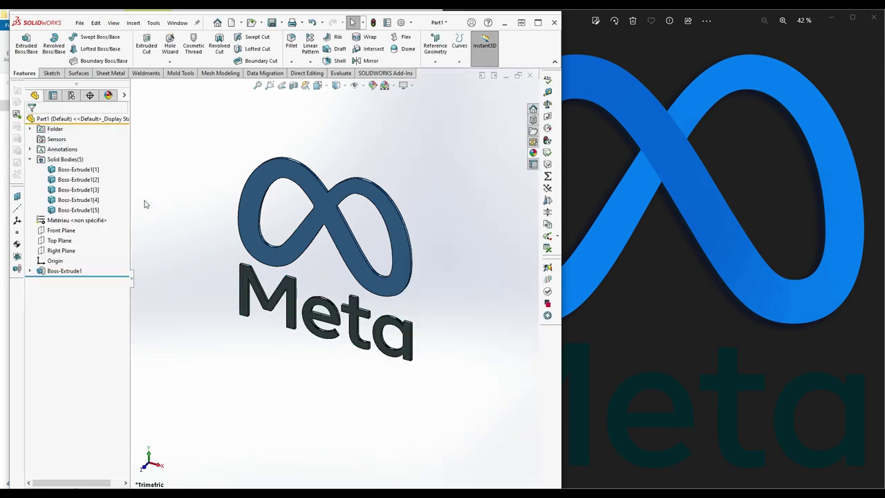
click(538, 22)
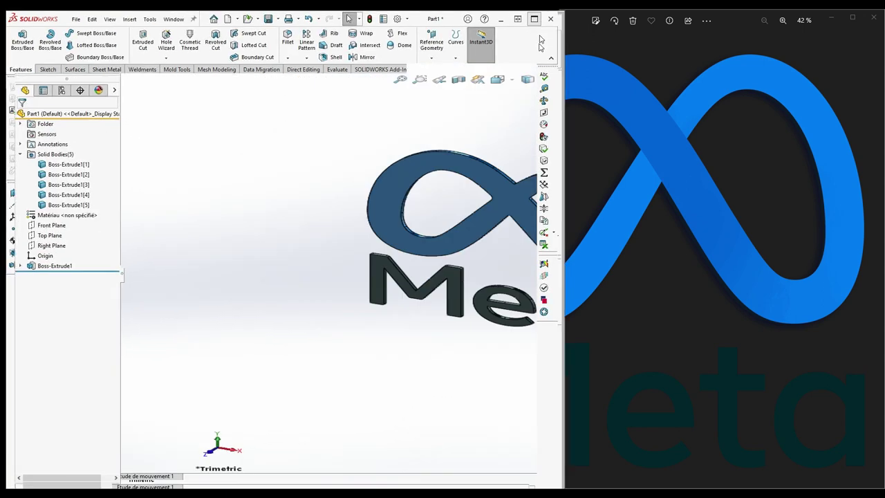
mouse_move(620, 317)
middle_down()
mouse_move(588, 281)
mouse_move(610, 234)
mouse_move(573, 245)
mouse_move(385, 214)
middle_up()
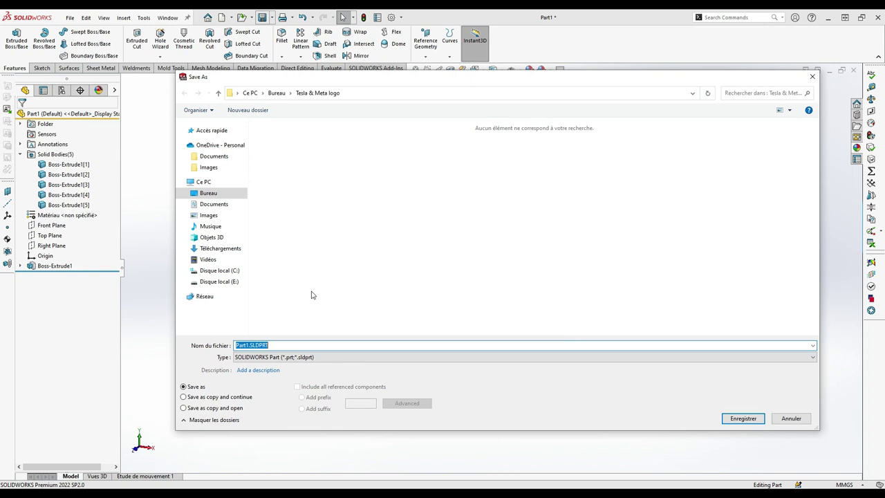
Step: Save the part as 'Meta logo'
text(Meta logo)
key(Return)
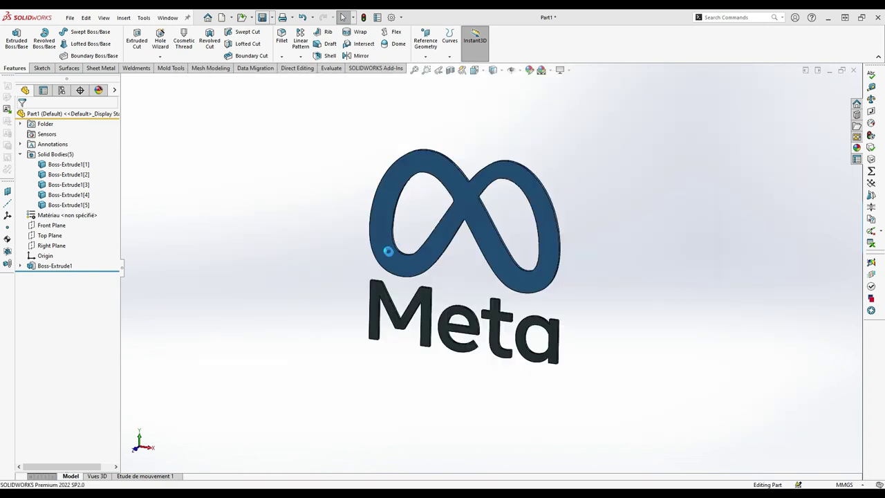
middle_drag(583, 199, 590, 204)
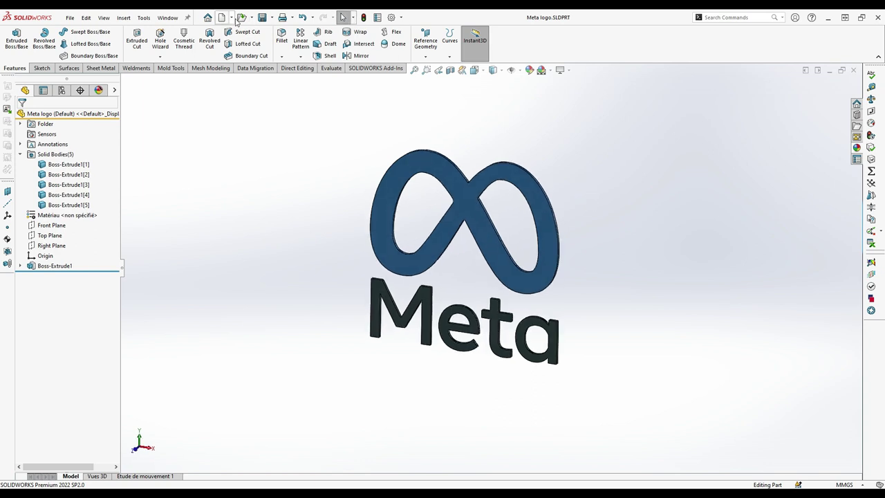
Step: Open Tesla_logo.ai from the Tesla & Meta logo folder
click(243, 20)
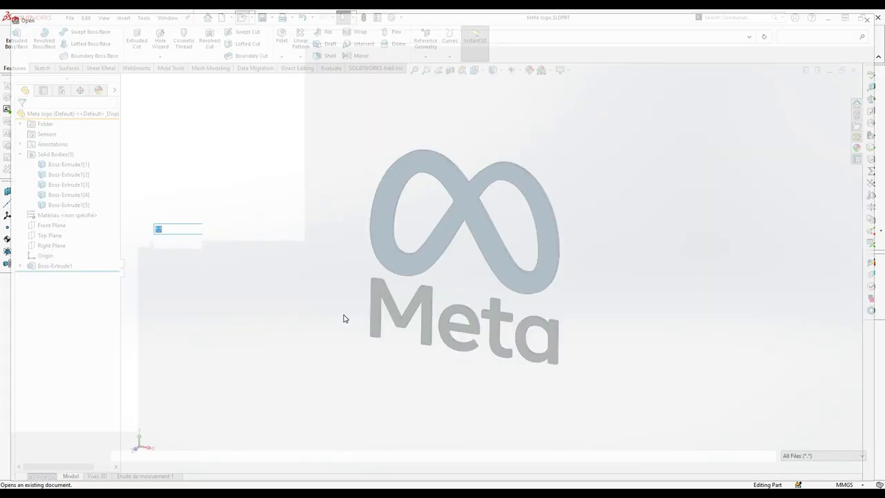
double_click(313, 82)
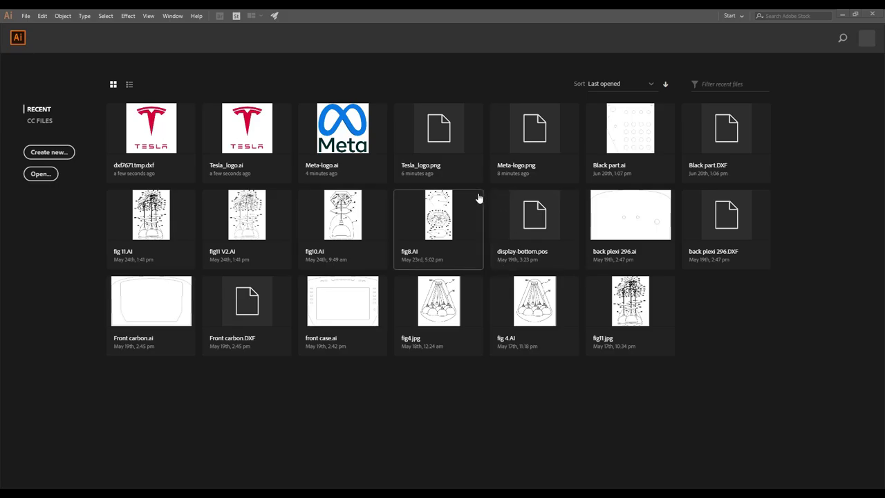
Step: Open the recent Tesla logo file so SOLIDWORKS imports it as Part2
click(223, 193)
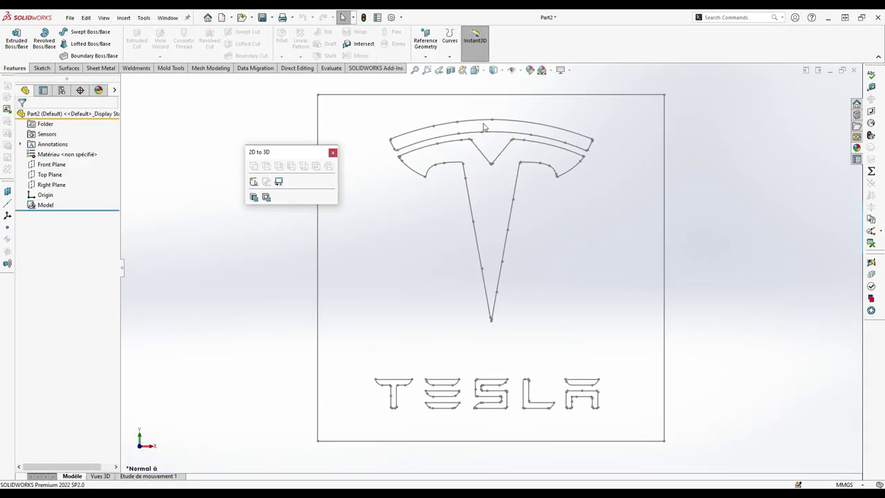
Step: Edit the imported Model sketch, select the square frame's chain and delete it
click(333, 154)
click(405, 95)
right_click(405, 95)
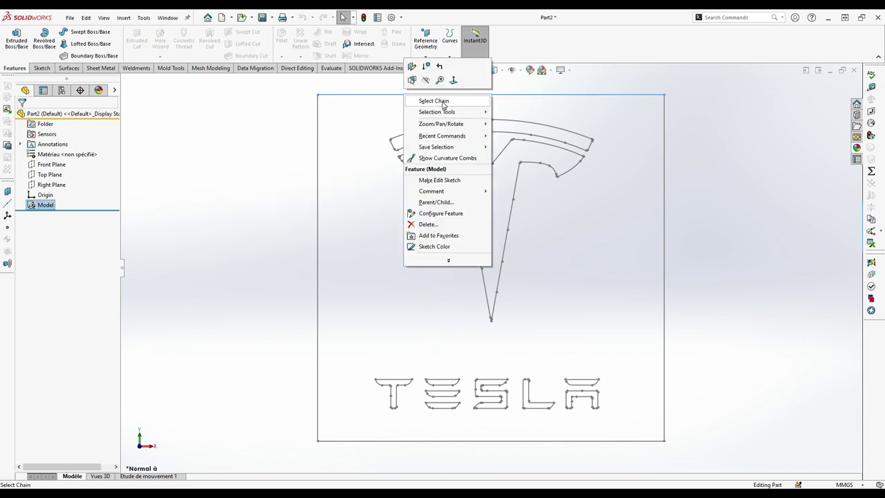
right_click(40, 205)
click(56, 215)
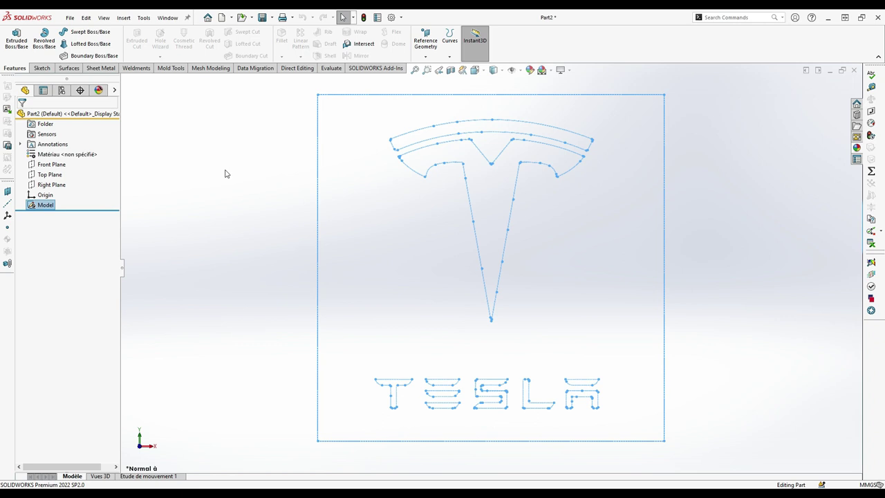
right_click(387, 99)
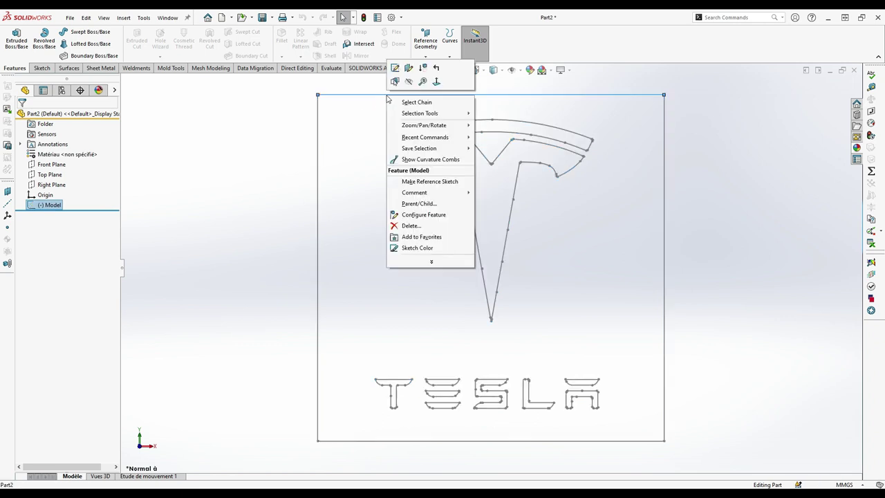
click(247, 164)
right_click(55, 201)
click(55, 180)
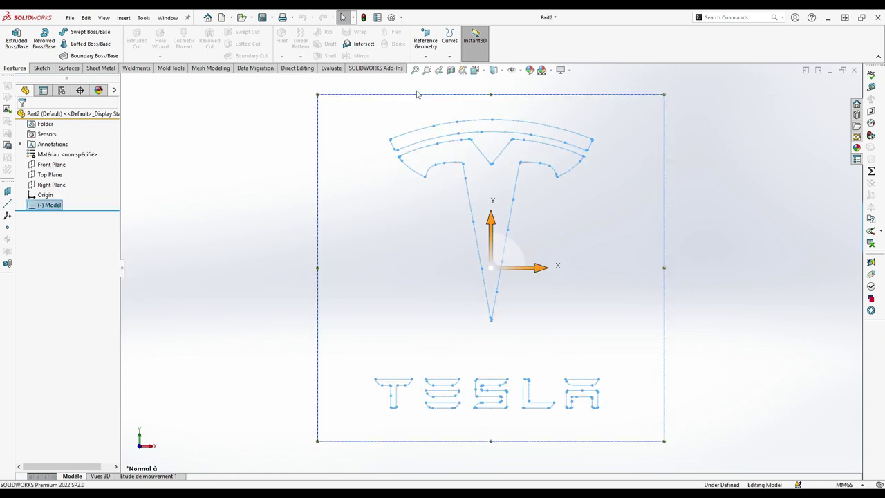
right_click(427, 98)
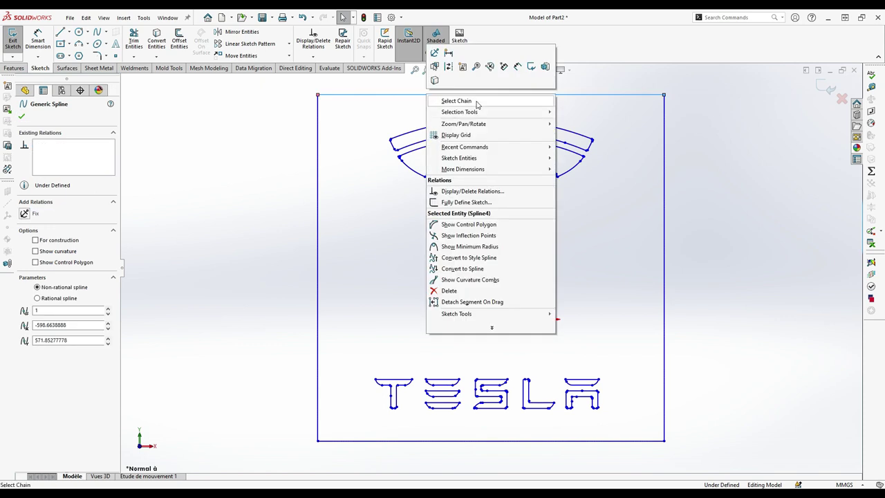
click(476, 104)
click(726, 129)
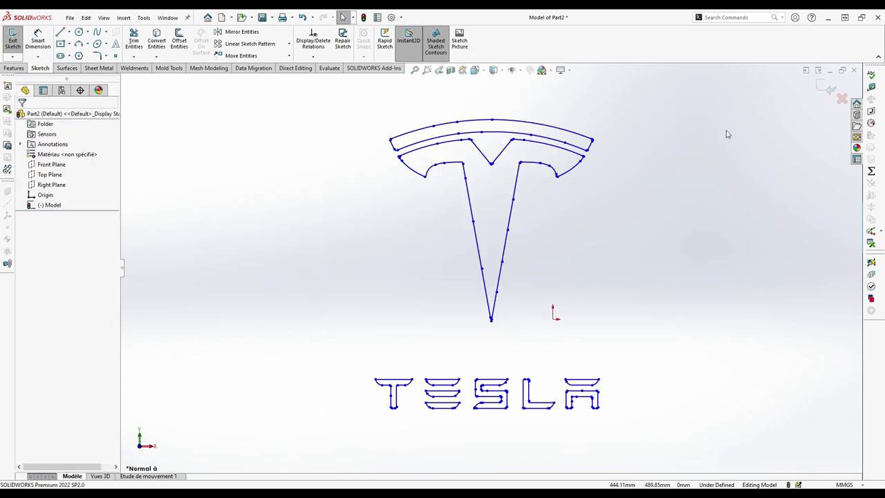
Step: Start a boss extrude and pick the T emblem, its top arc bar and the A's top bar
click(13, 69)
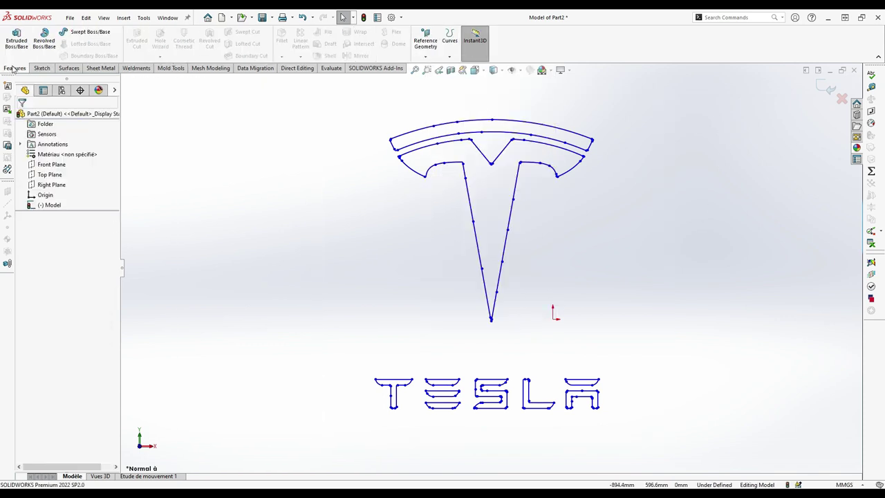
click(16, 38)
click(560, 173)
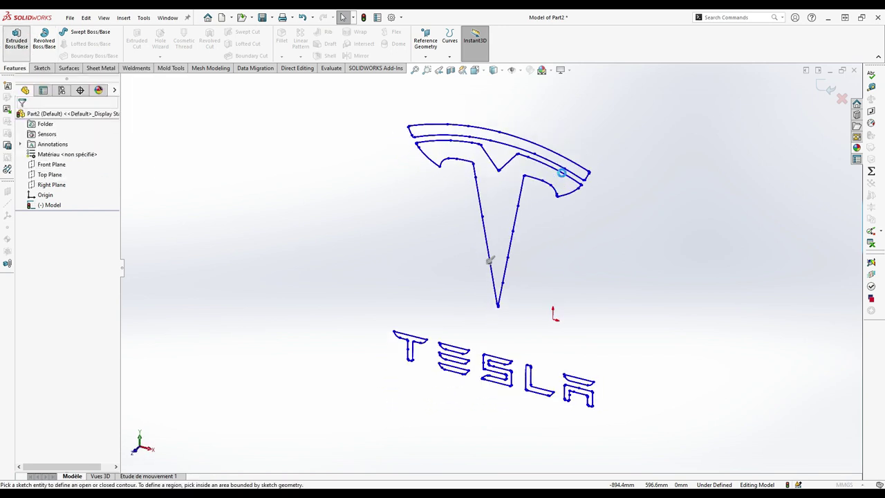
click(514, 156)
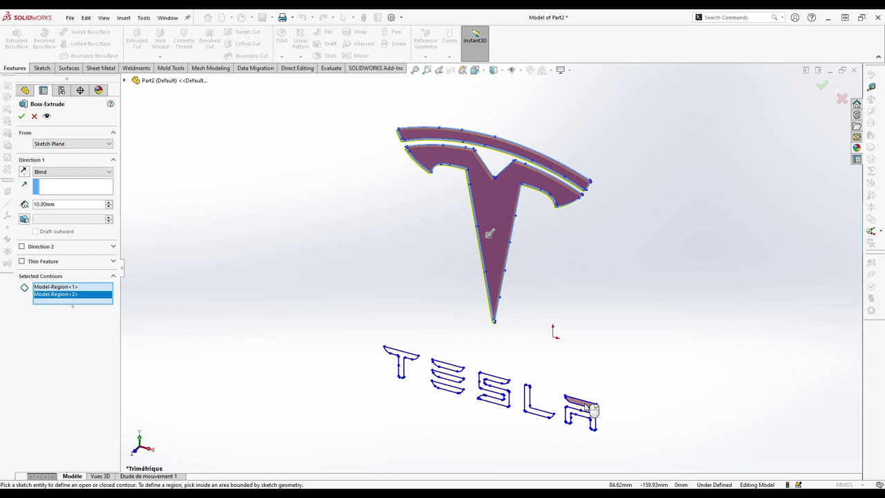
click(586, 407)
scroll(589, 405, down, 2)
scroll(604, 389, down, 1)
Step: Add the A's lower part, L, S, the three E bars and T to the 10 mm extrusion
click(615, 391)
click(532, 386)
click(469, 373)
click(381, 347)
click(377, 325)
click(375, 307)
click(287, 284)
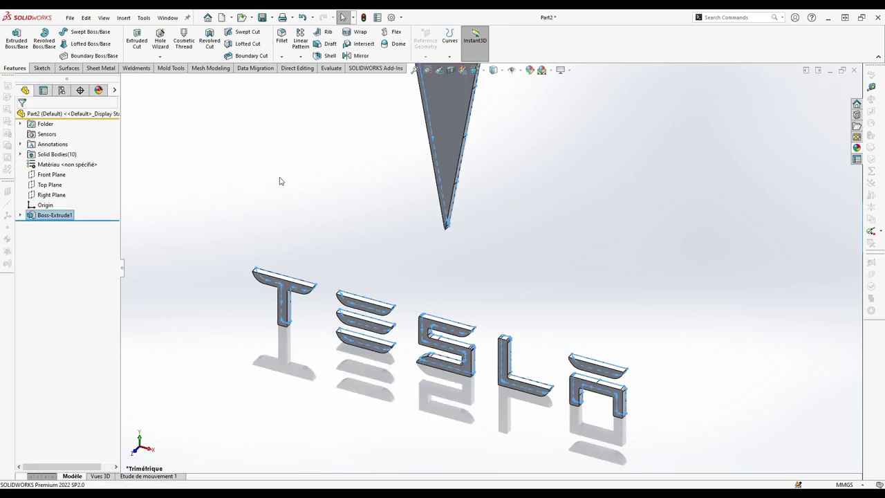
Step: Zoom in and out on the grey extruded Tesla part to frame it
scroll(496, 256, up, 3)
scroll(526, 197, up, 2)
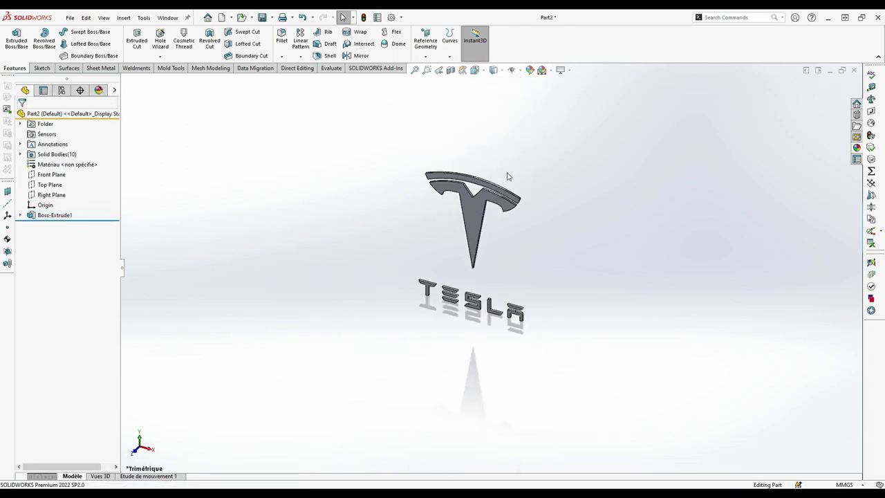
scroll(509, 177, down, 1)
scroll(495, 258, down, 2)
scroll(452, 306, down, 2)
scroll(458, 308, up, 4)
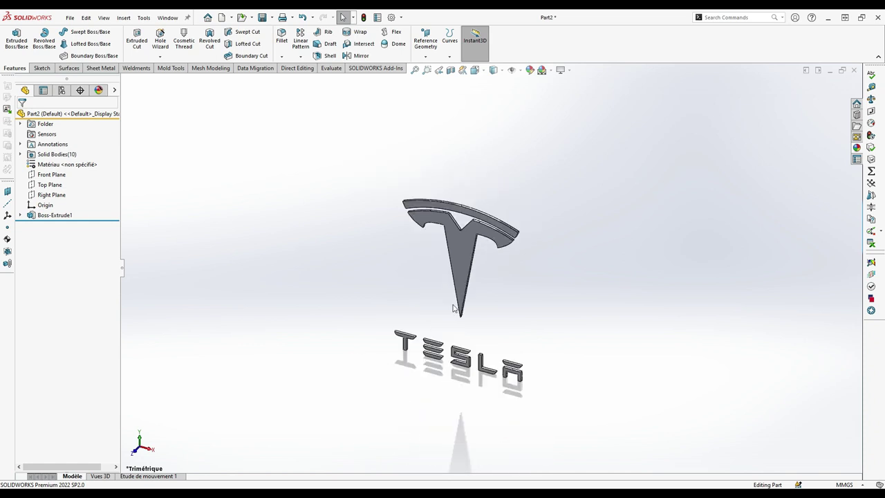
scroll(473, 277, down, 1)
scroll(494, 332, down, 1)
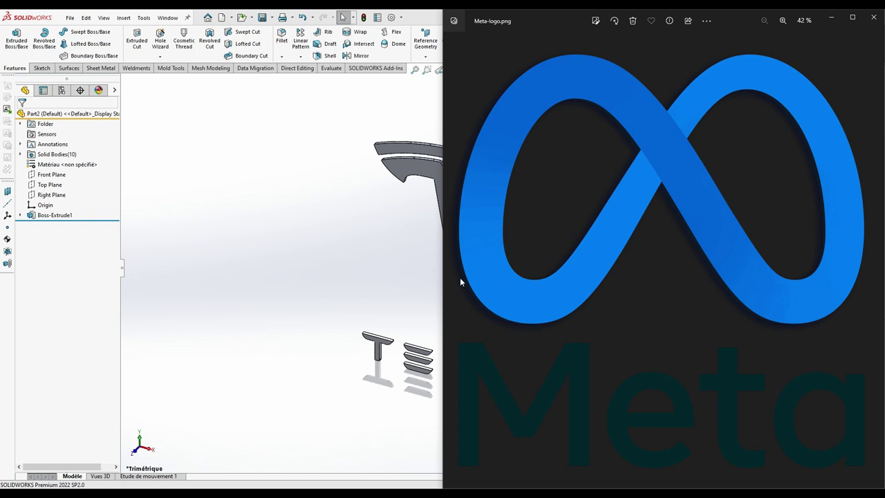
Step: Switch the Photos reference to Tesla_logo.png on the right half, then maximize SOLIDWORKS
double_click(741, 22)
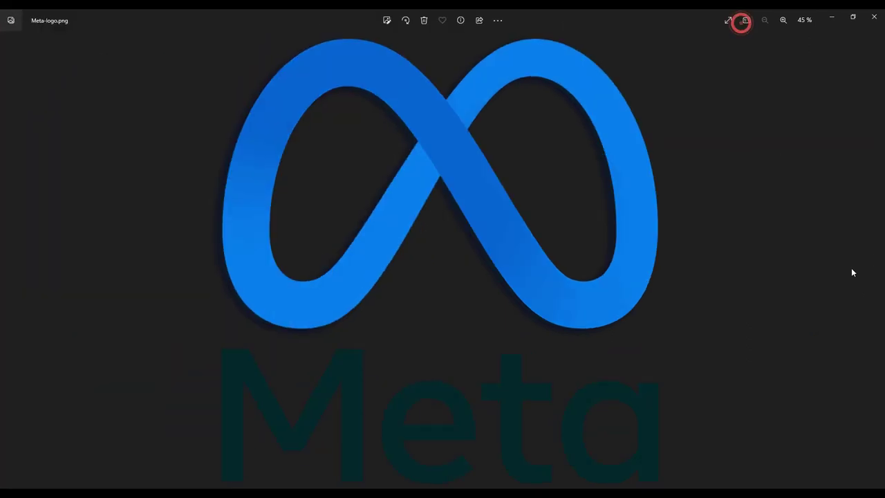
click(875, 269)
drag(595, 20, 884, 97)
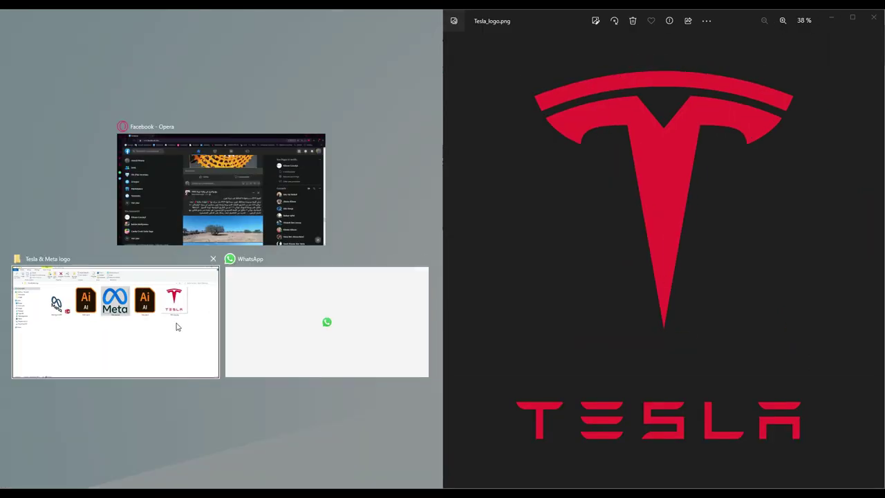
click(186, 325)
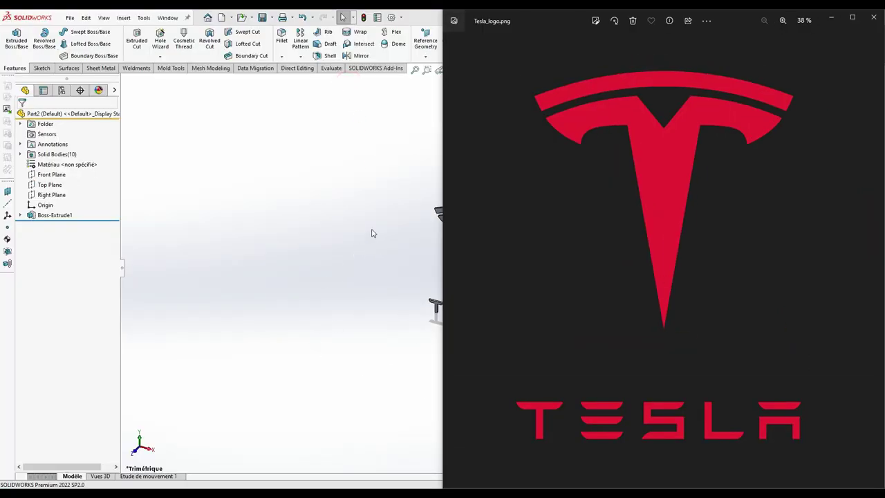
key(super+Up)
Step: Bring the Tesla model back into view and restore SOLIDWORKS to the left half
middle_drag(336, 222, 300, 263)
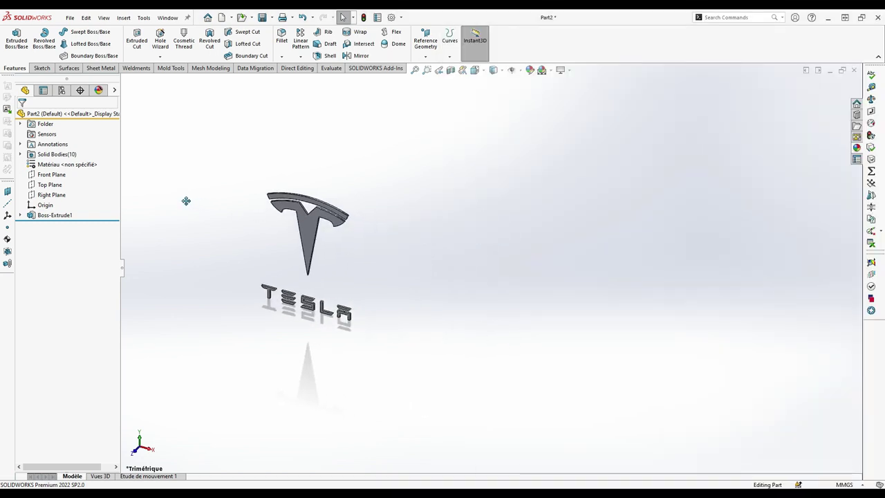
scroll(426, 263, down, 1)
scroll(386, 269, down, 2)
scroll(389, 269, down, 2)
key(super+Down)
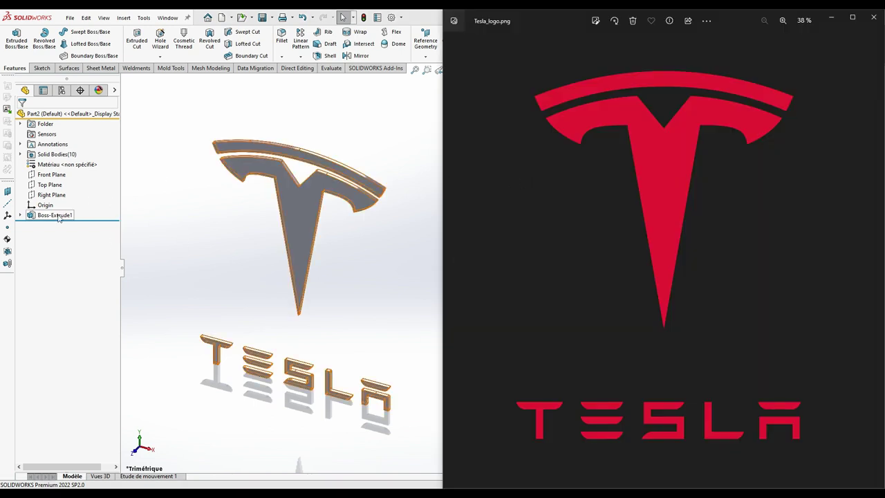
Step: Expand Solid Bodies(10) in the FeatureManager tree to list the part's ten bodies
right_click(60, 216)
click(173, 164)
click(20, 155)
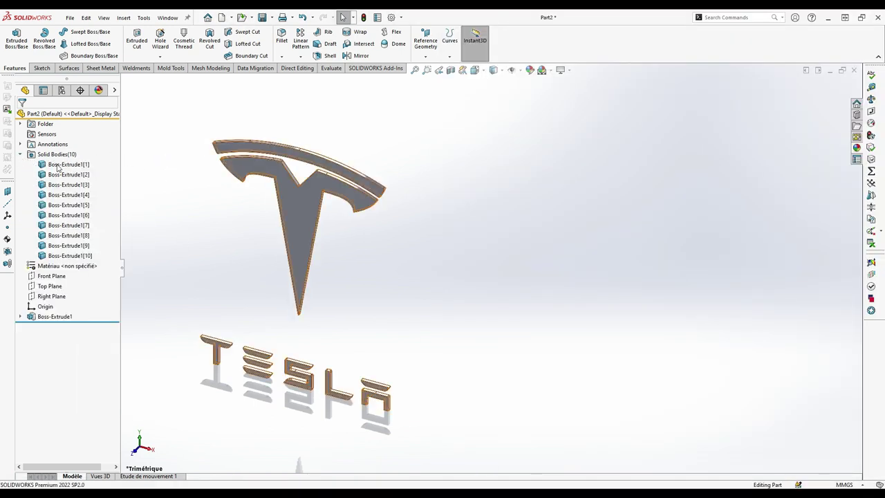
right_click(76, 116)
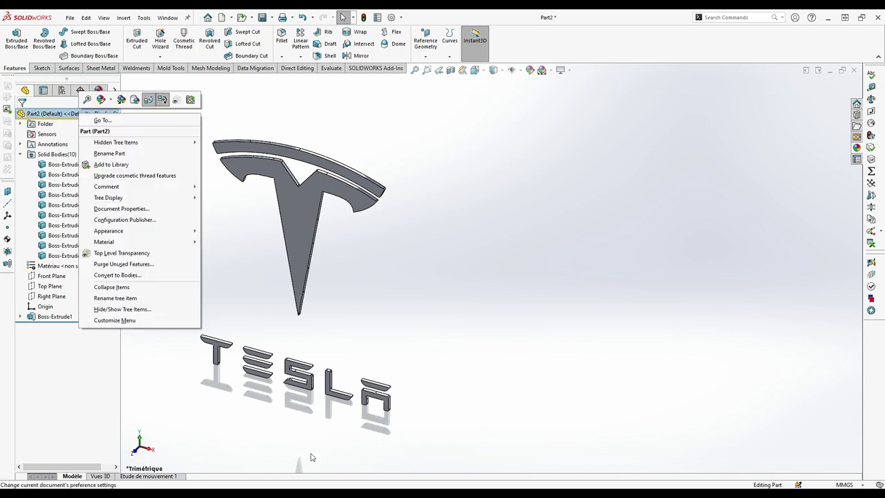
key(alt+Tab)
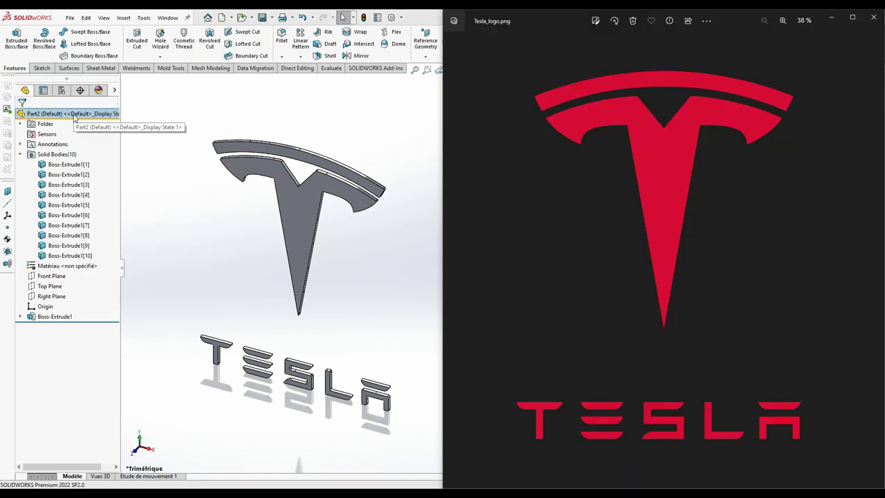
Step: Place SOLIDWORKS over the photo's left side and fit the whole Tesla model in view
double_click(422, 20)
drag(422, 20, 285, 23)
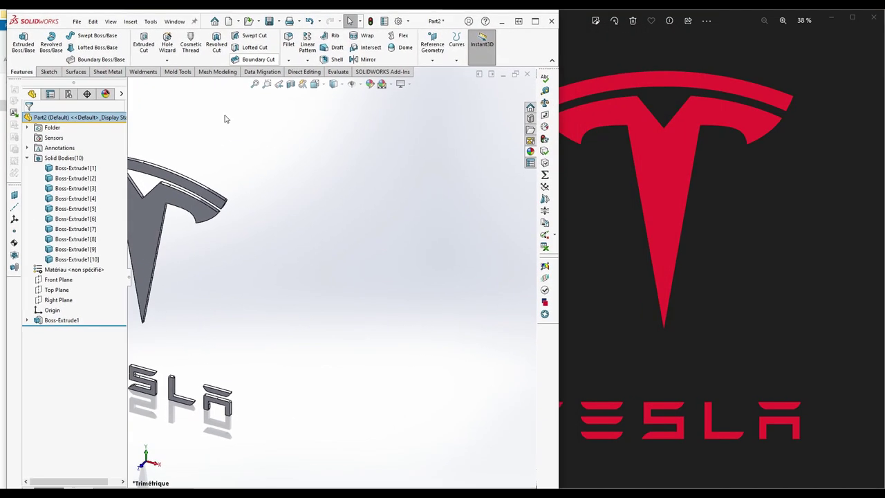
key(f)
scroll(283, 290, down, 2)
scroll(304, 283, down, 2)
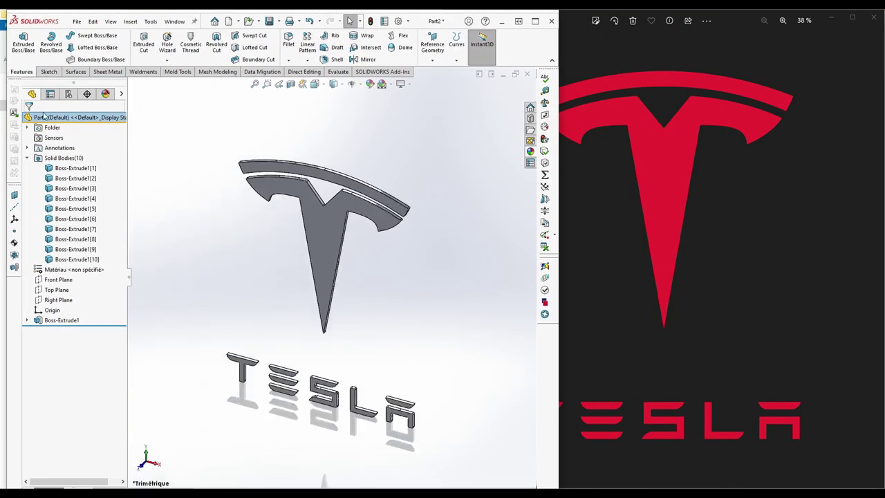
right_click(44, 116)
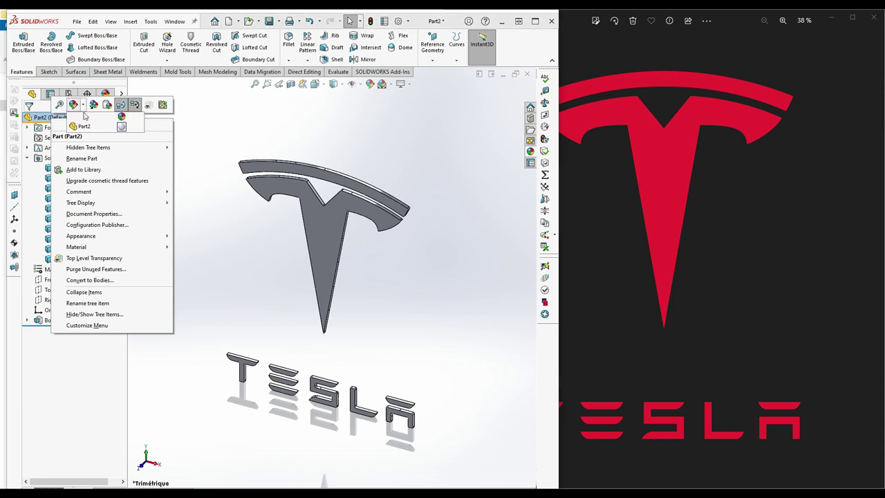
key(Escape)
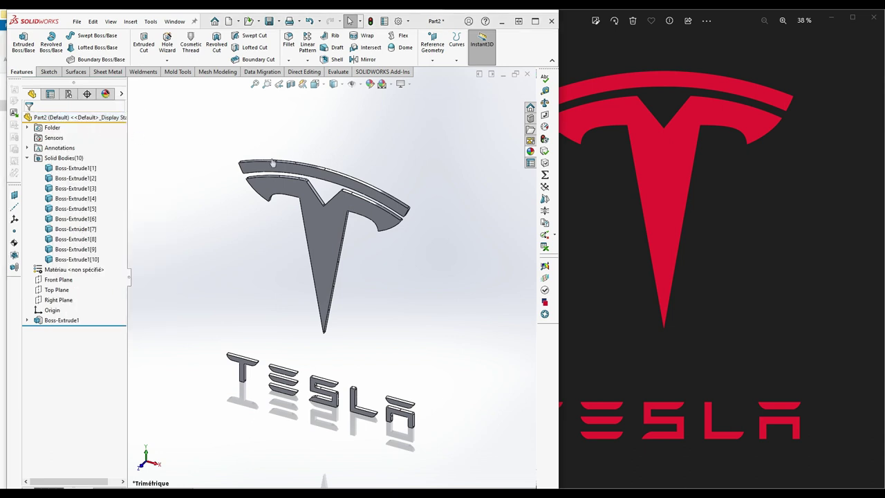
Step: Eyedropper the Tesla logo's red (RGB 232, 33, 50) onto the whole part, then maximize SOLIDWORKS
click(31, 270)
click(654, 159)
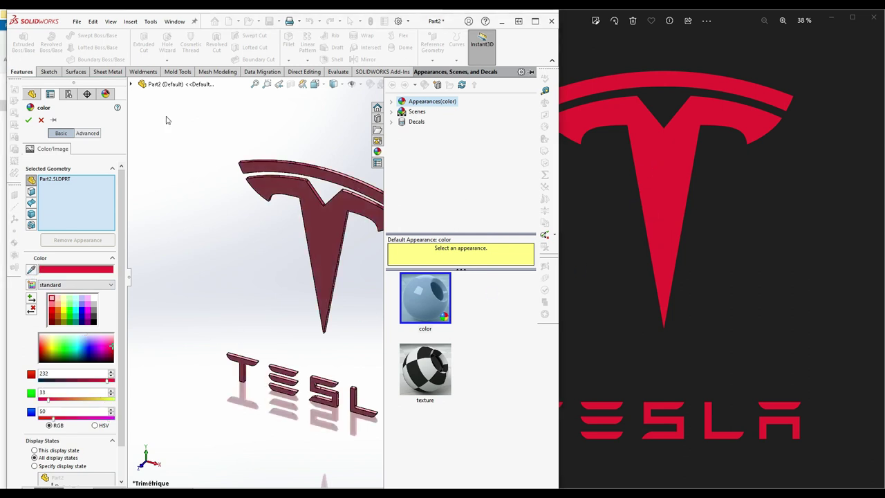
click(28, 121)
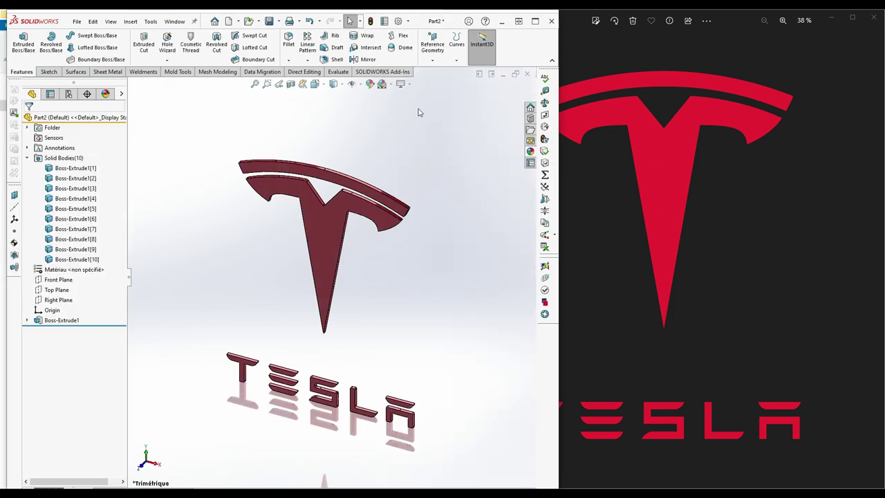
click(534, 20)
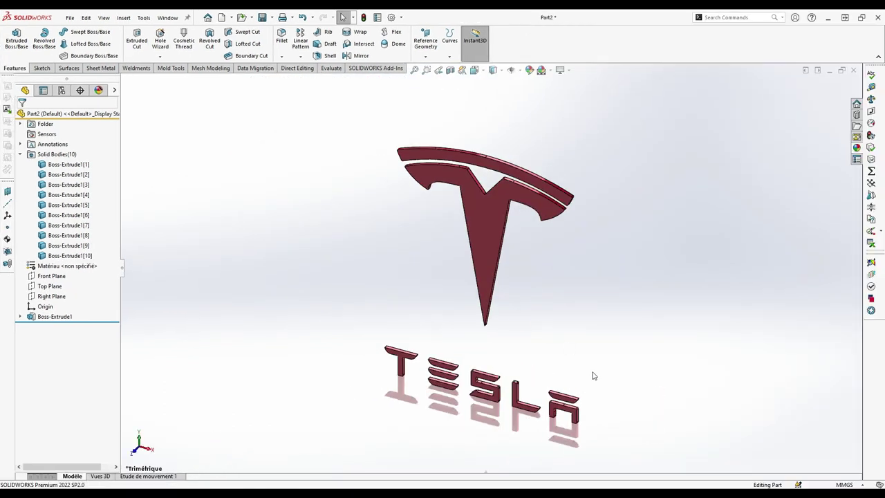
scroll(535, 295, up, 1)
scroll(536, 294, down, 1)
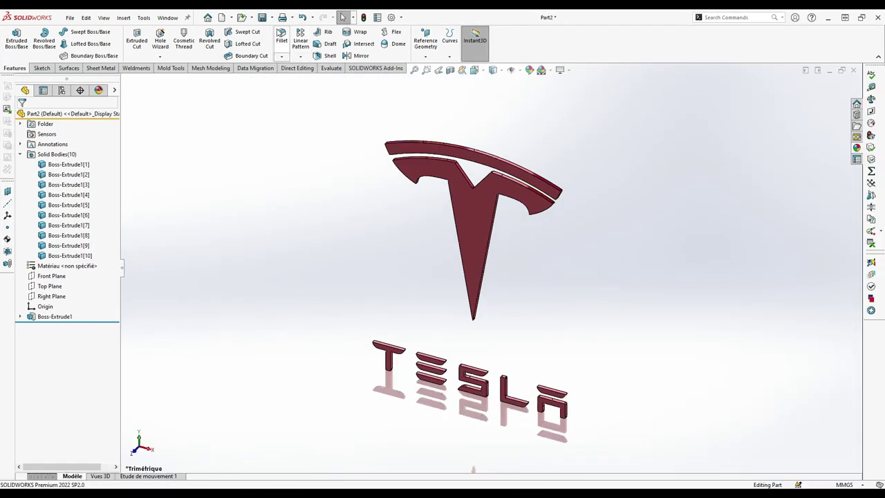
Step: Save the part under the file name 'Tesla Logo'
key(ctrl+s)
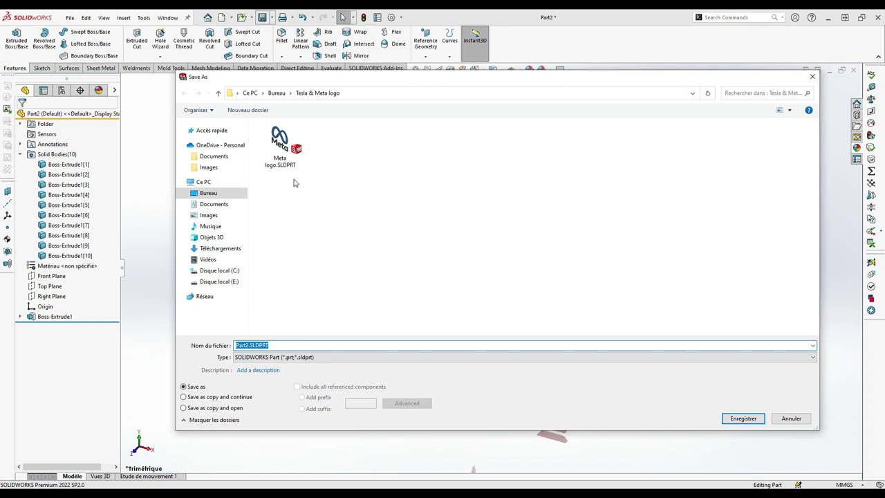
text(Te)
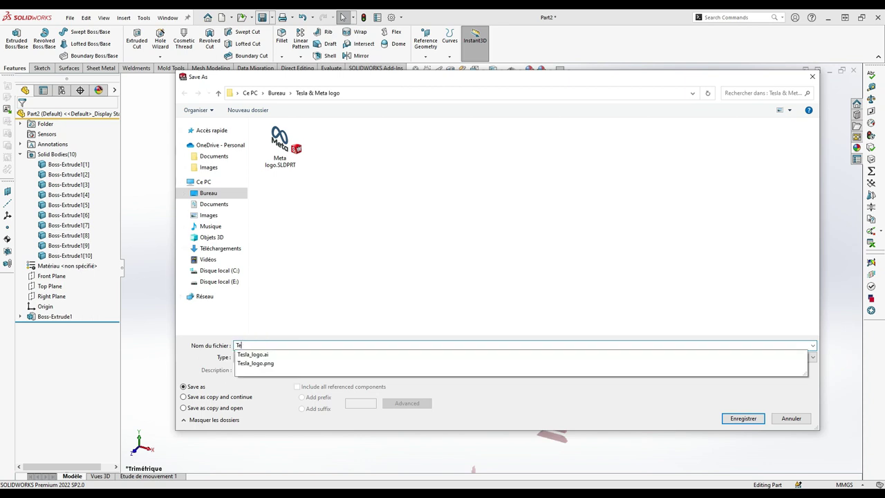
text(sla L)
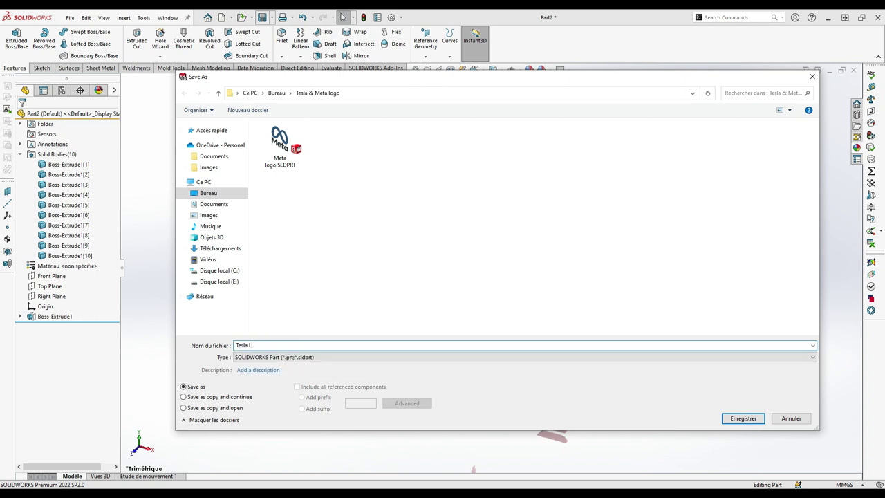
text(ogo)
key(Return)
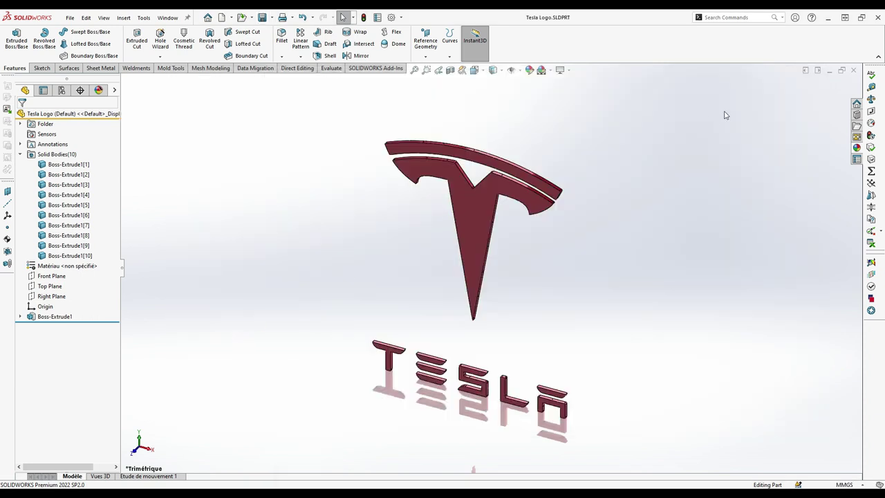
Step: Tile the Tesla Logo window beside Meta logo.SLDPRT and zoom the Tesla view
click(806, 72)
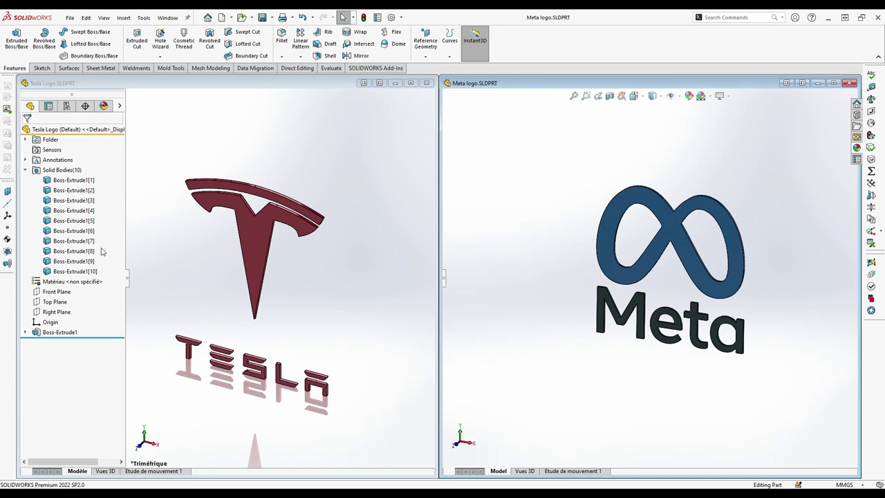
click(127, 282)
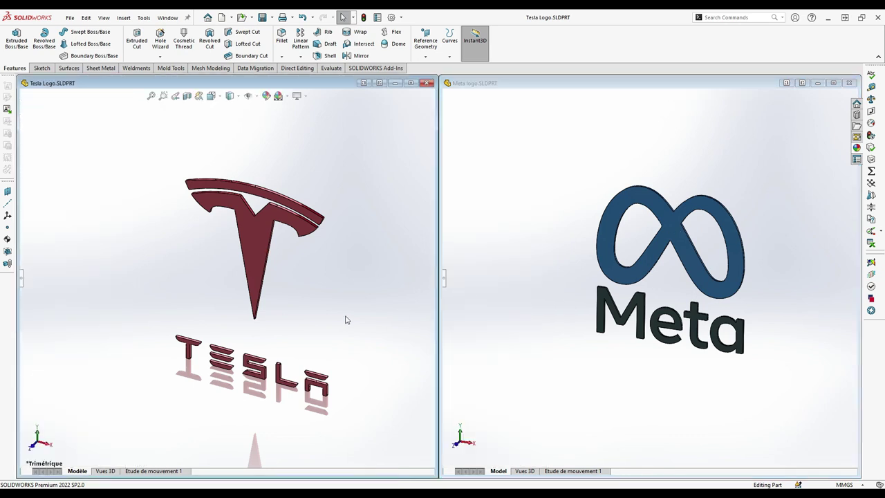
scroll(346, 315, up, 2)
scroll(247, 277, down, 1)
scroll(215, 237, down, 1)
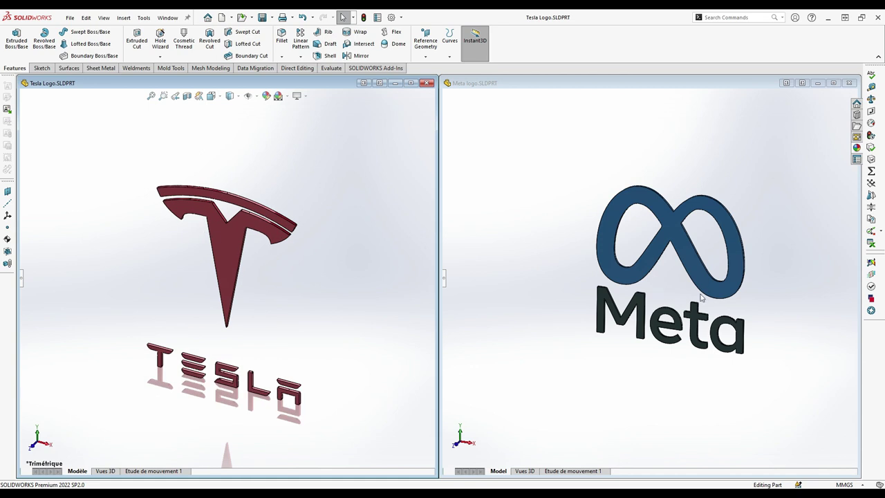
scroll(700, 276, down, 1)
scroll(616, 251, down, 1)
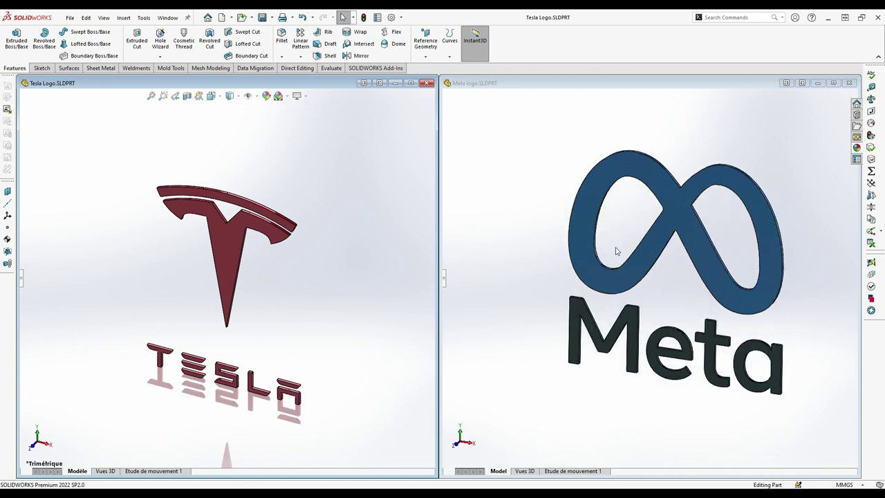